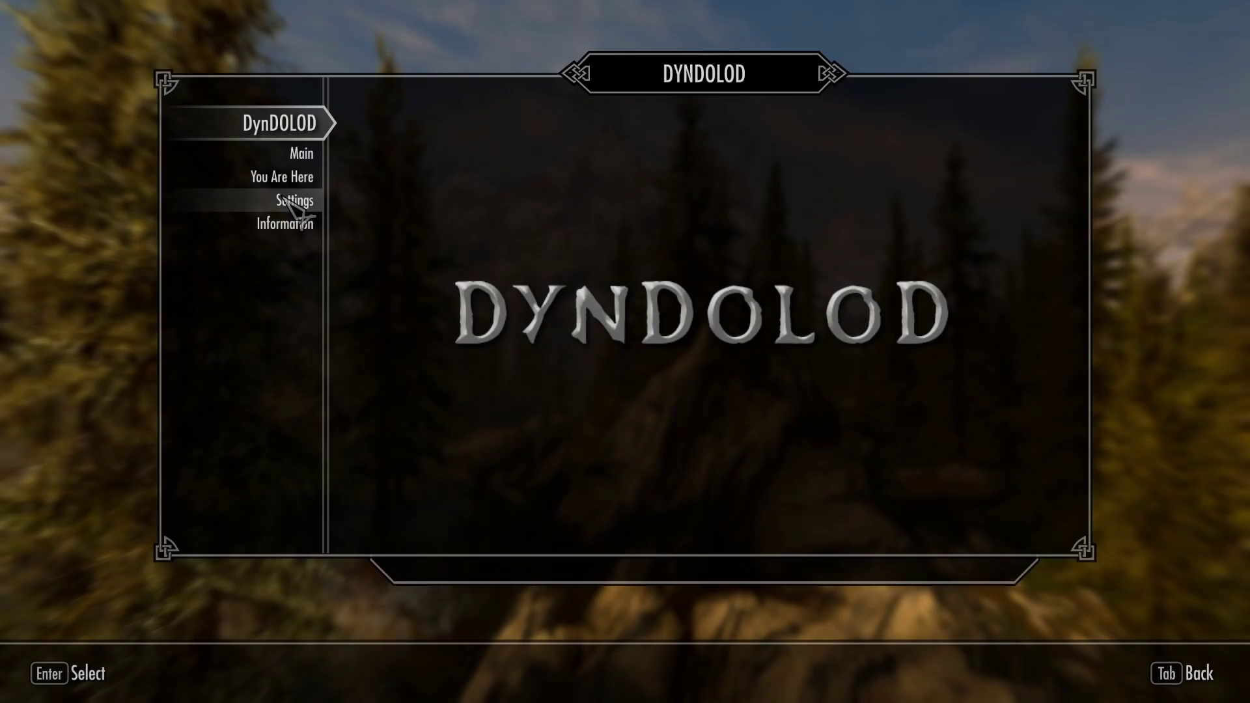
pyautogui.click(303, 163)
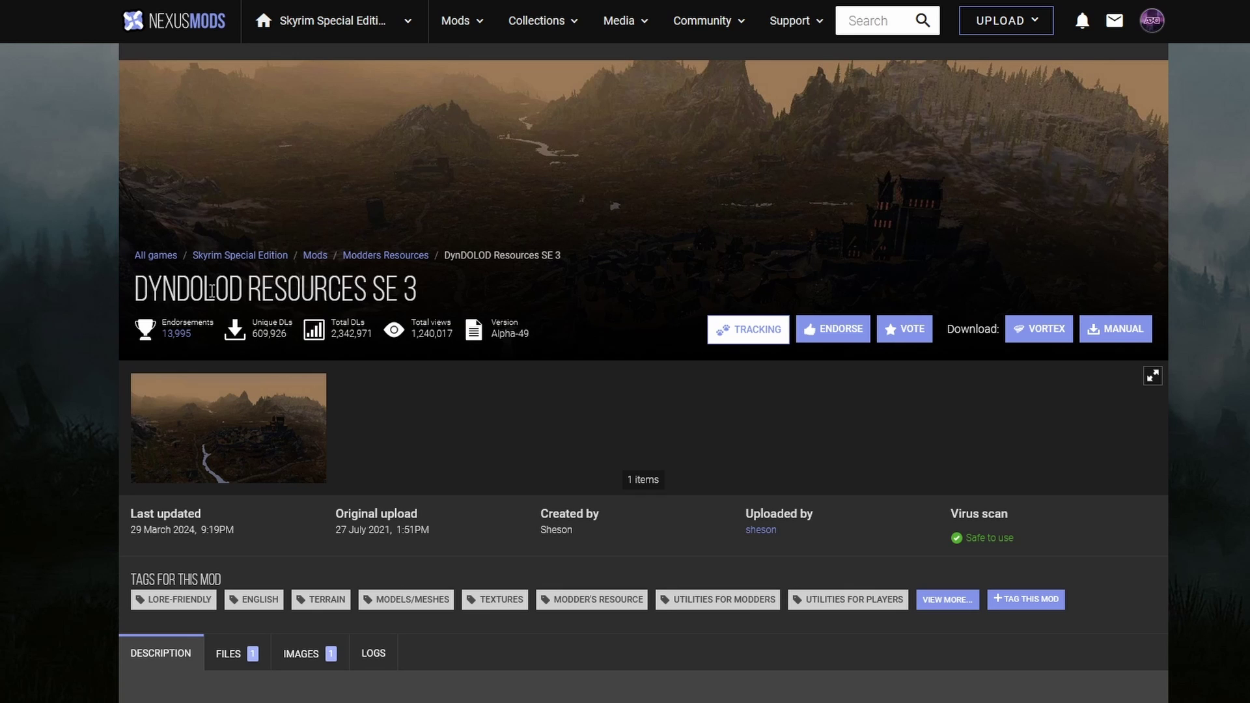
# Show the downloadable main files of the DynDOLOD Resources SE 3 mod on Nexus Mods.
pyautogui.scroll(-4, 404, 290)
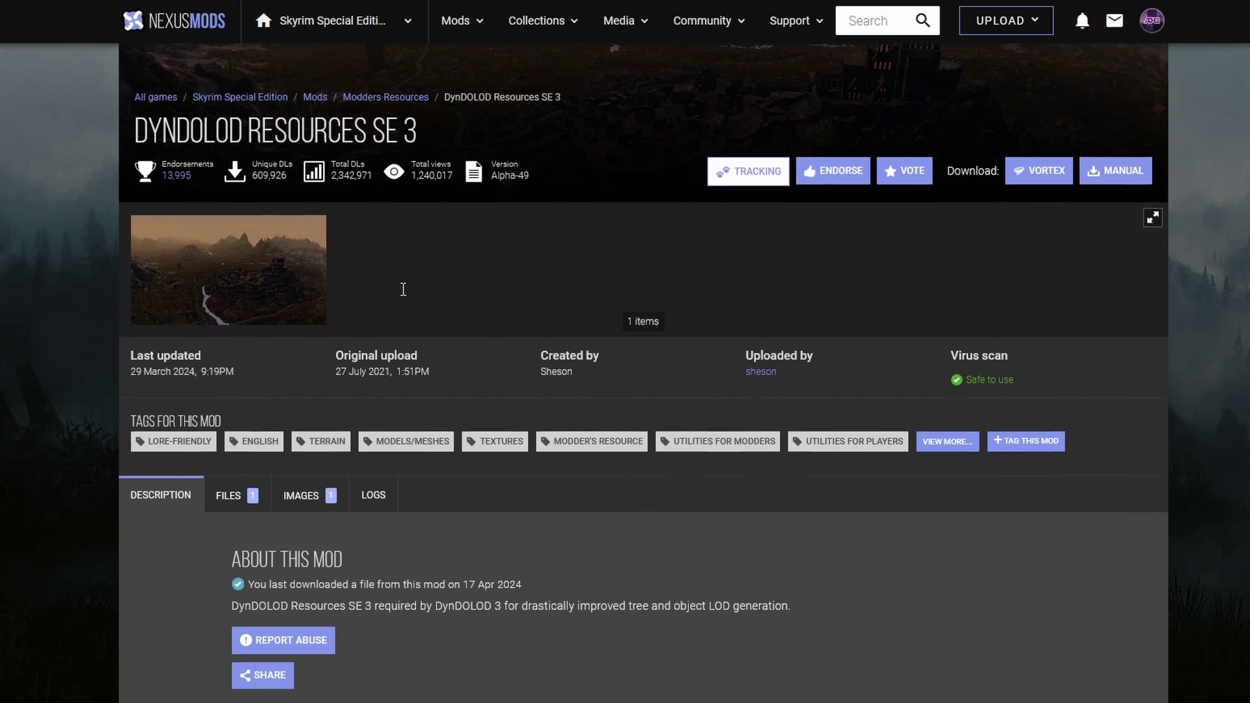
pyautogui.click(242, 406)
pyautogui.scroll(-5, 242, 407)
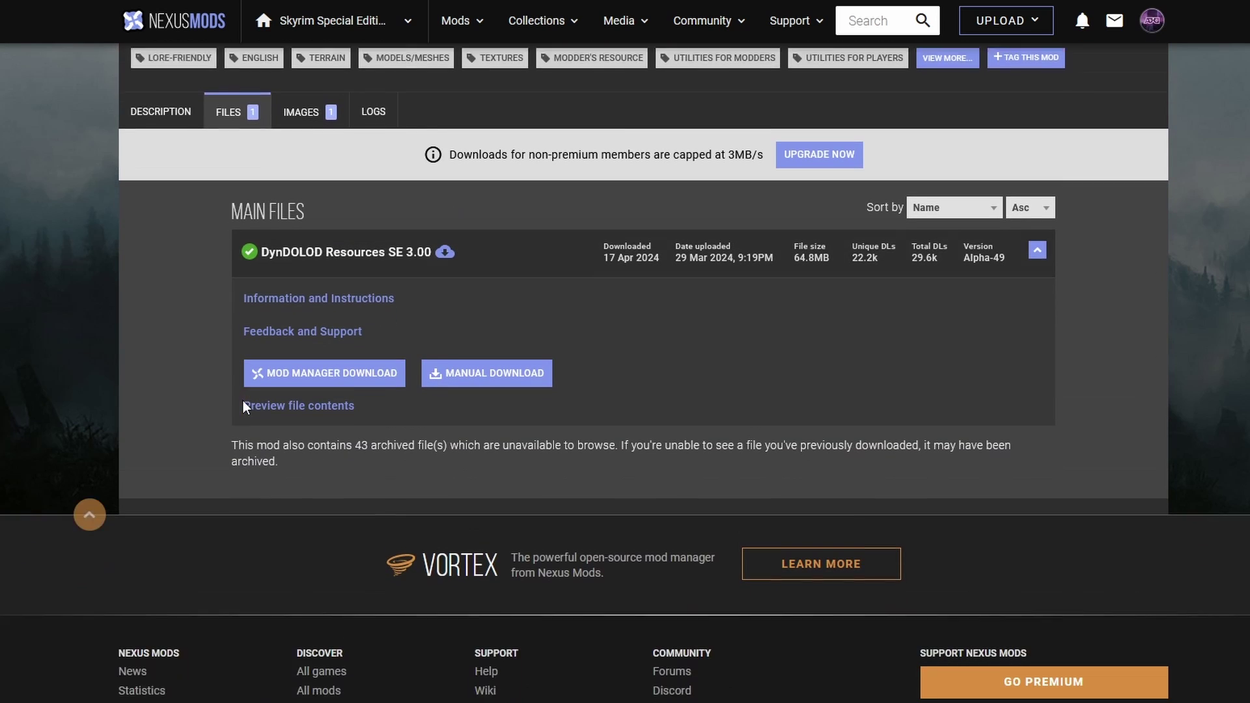
# Go to the DynDOLOD 3 Alpha mod page and manually download the DynDOLOD 3.00 main file, accepting the additional requirements.
pyautogui.hotkey('alt', 'Left')
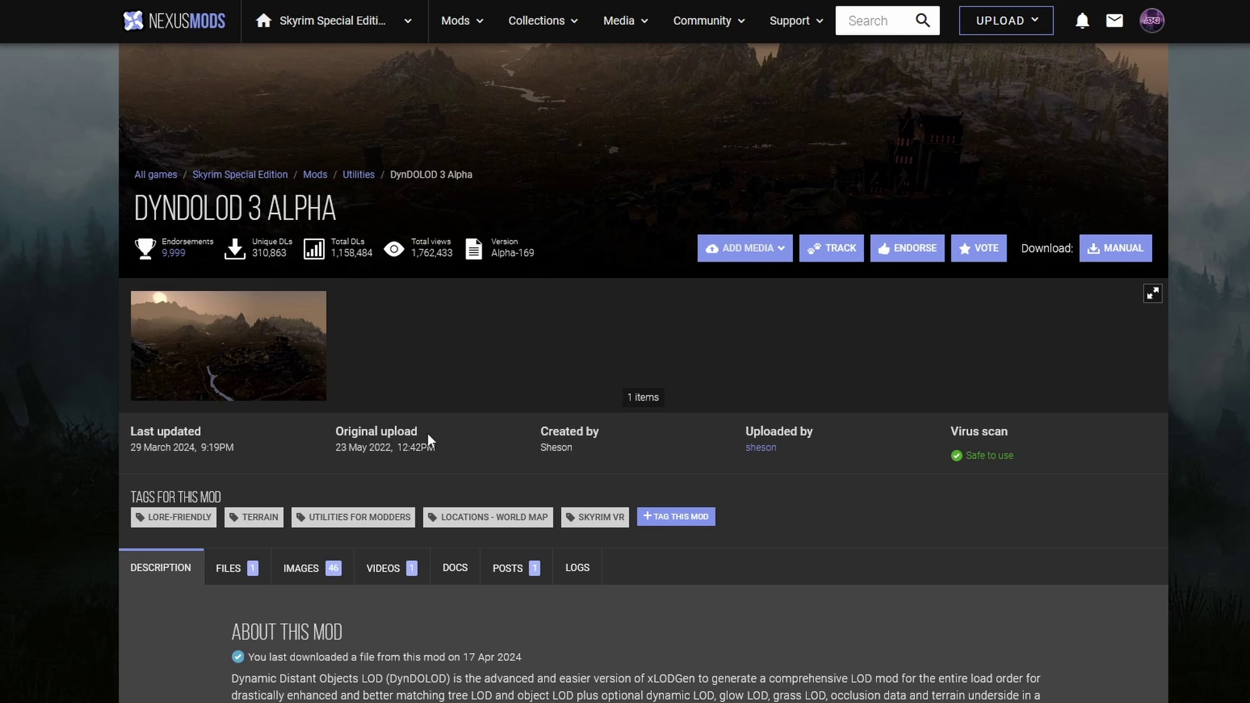
pyautogui.click(229, 569)
pyautogui.scroll(-5, 248, 538)
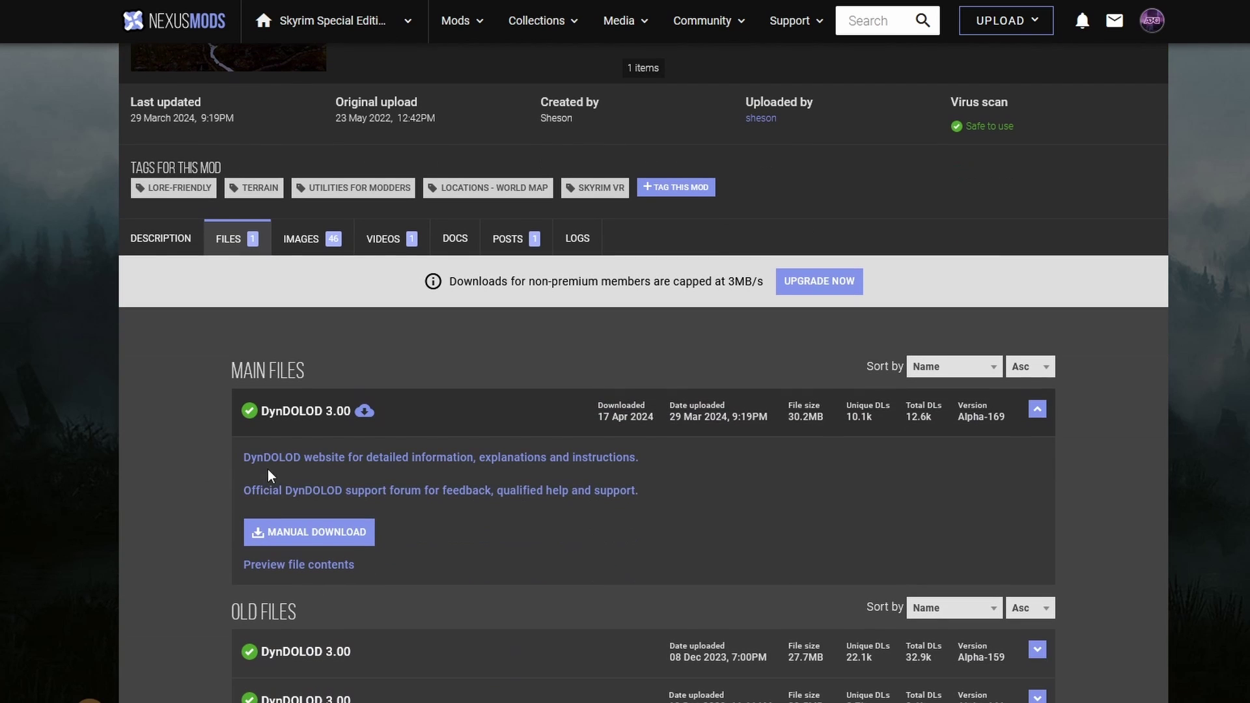
pyautogui.click(316, 533)
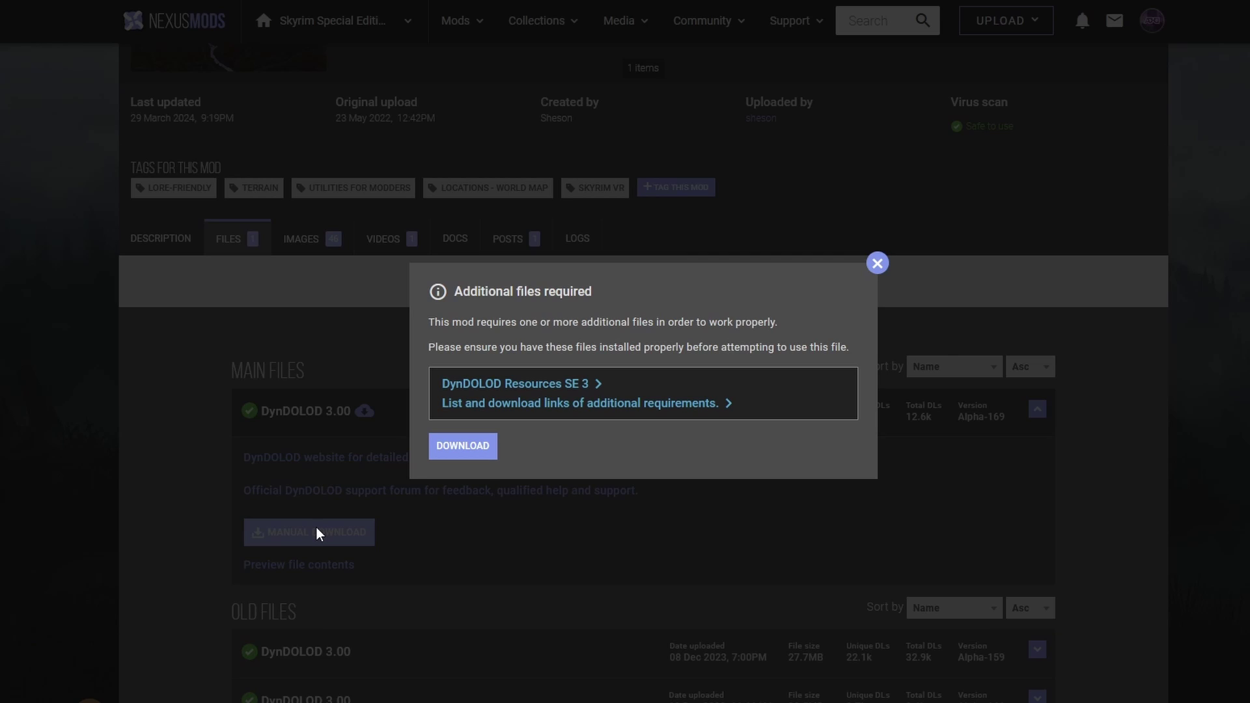
pyautogui.click(478, 455)
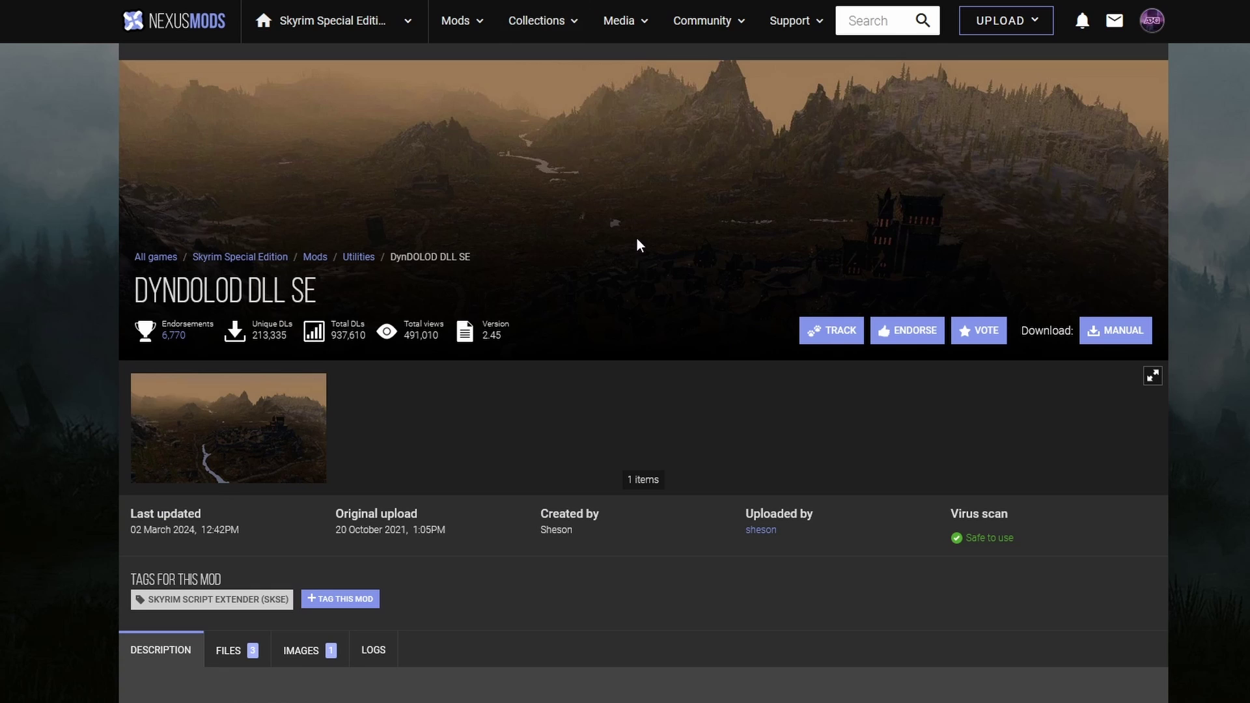
# Show the downloadable files of the DynDOLOD DLL SE mod.
pyautogui.scroll(-5, 608, 310)
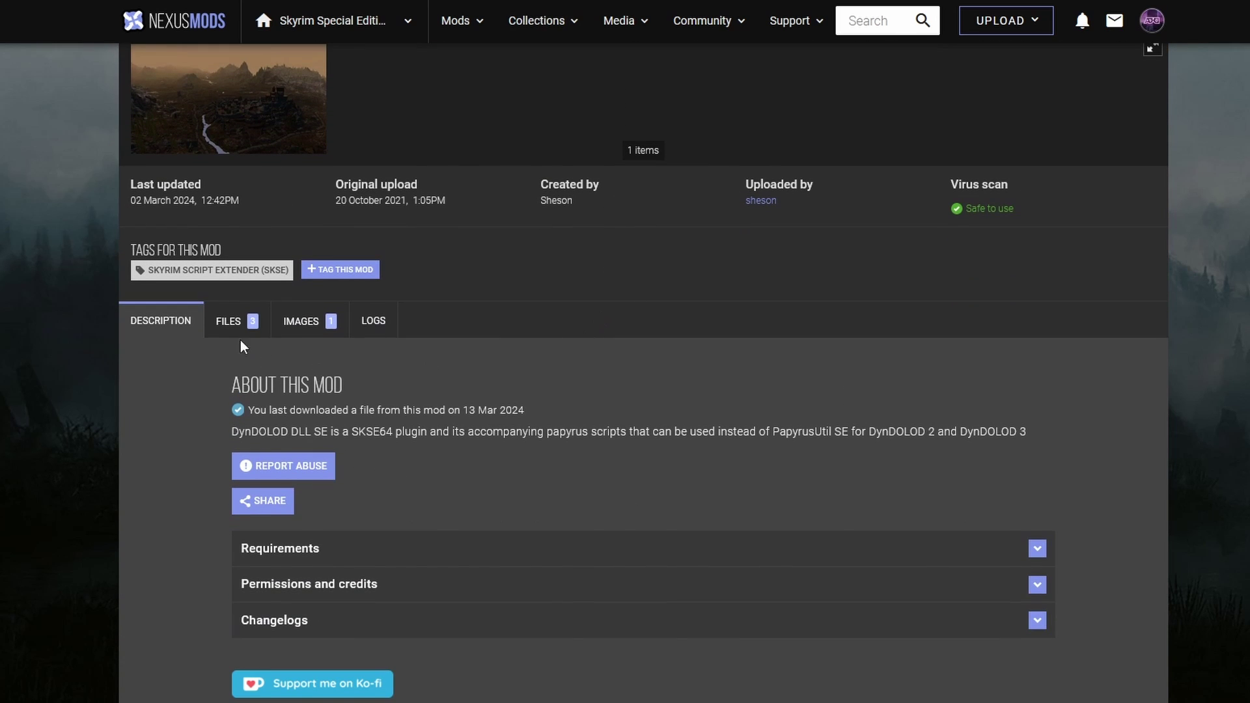
pyautogui.click(239, 329)
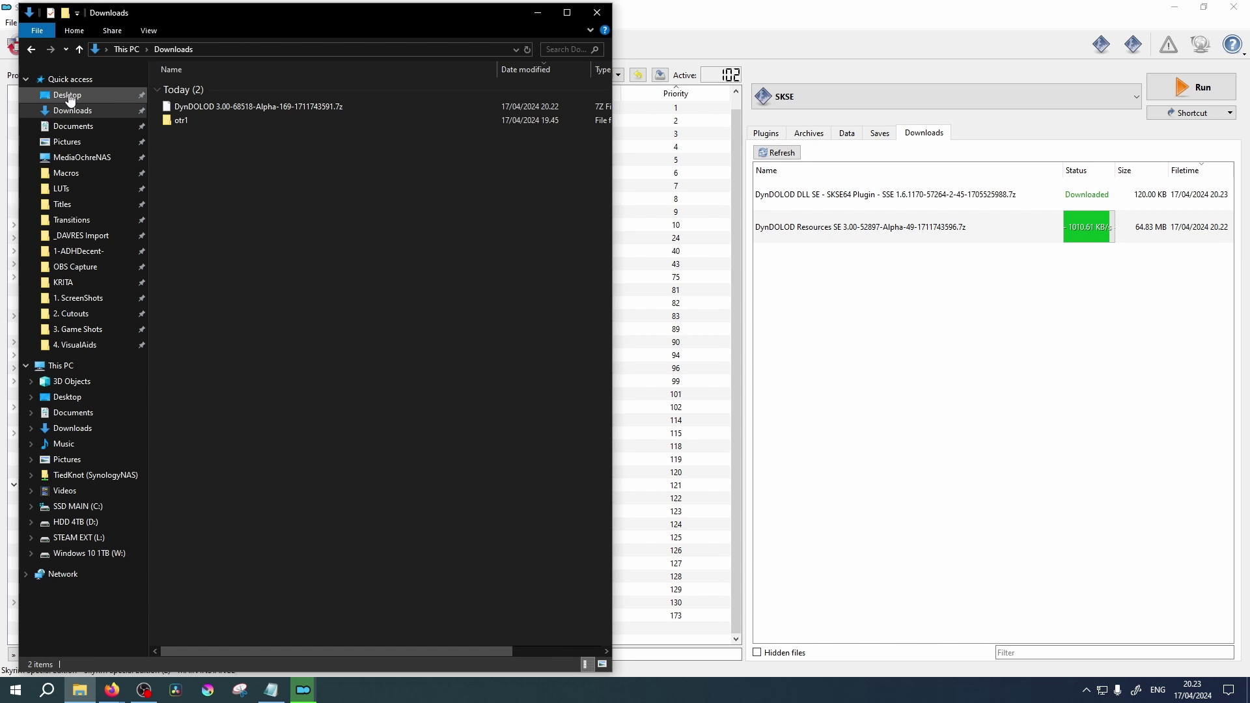
# Move the DynDOLOD 3.00 archive from Downloads into the Skyrim Special Edition Modding folder and close the Downloads window.
pyautogui.hotkey('alt', 'Tab')
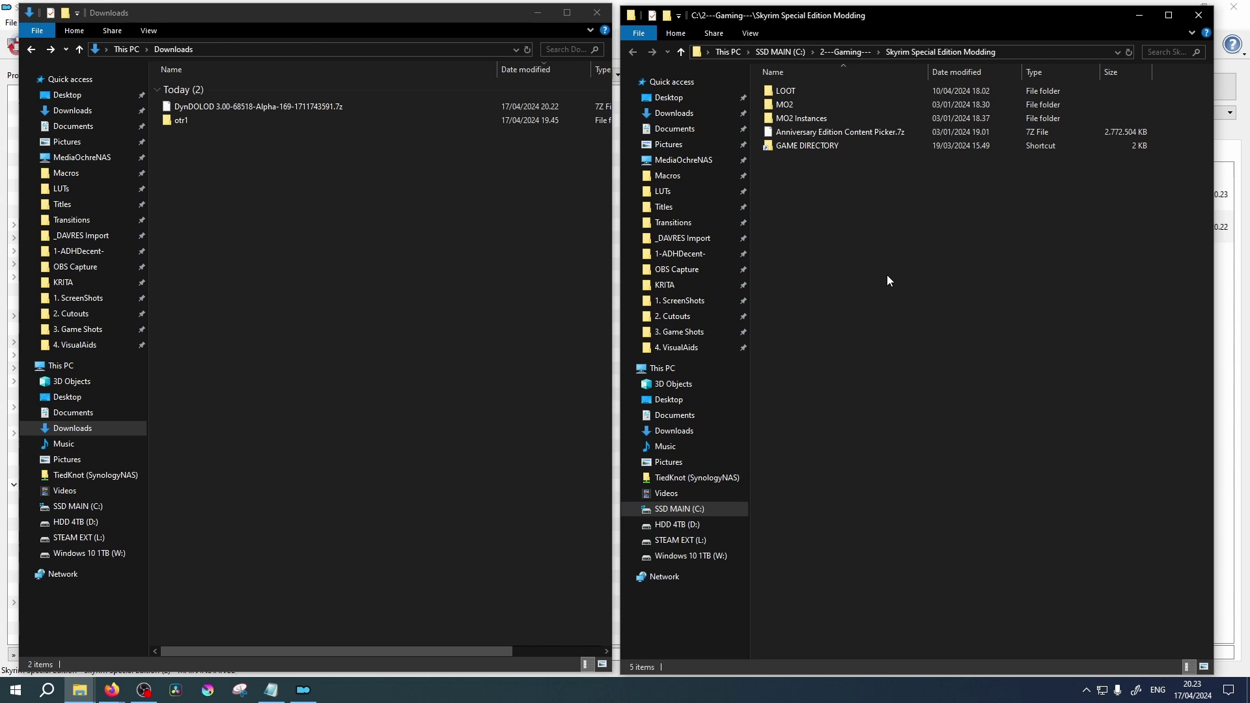
pyautogui.moveTo(278, 108); pyautogui.dragTo(898, 277)
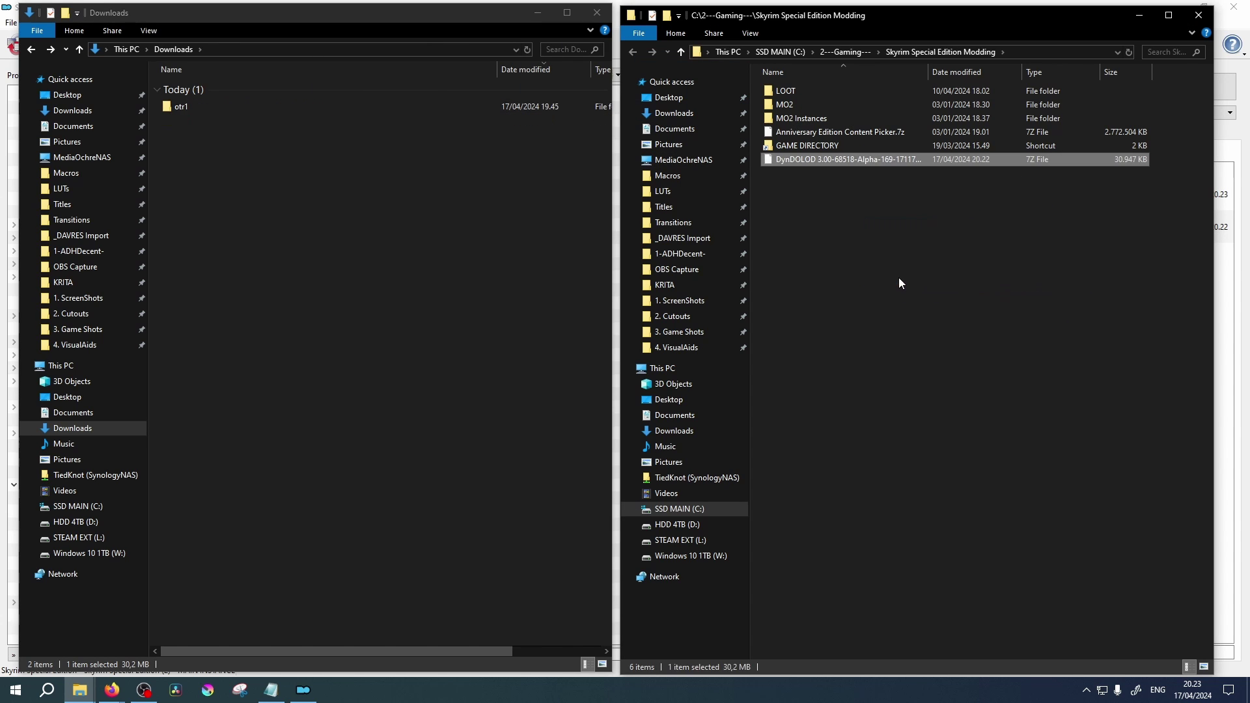
pyautogui.click(596, 12)
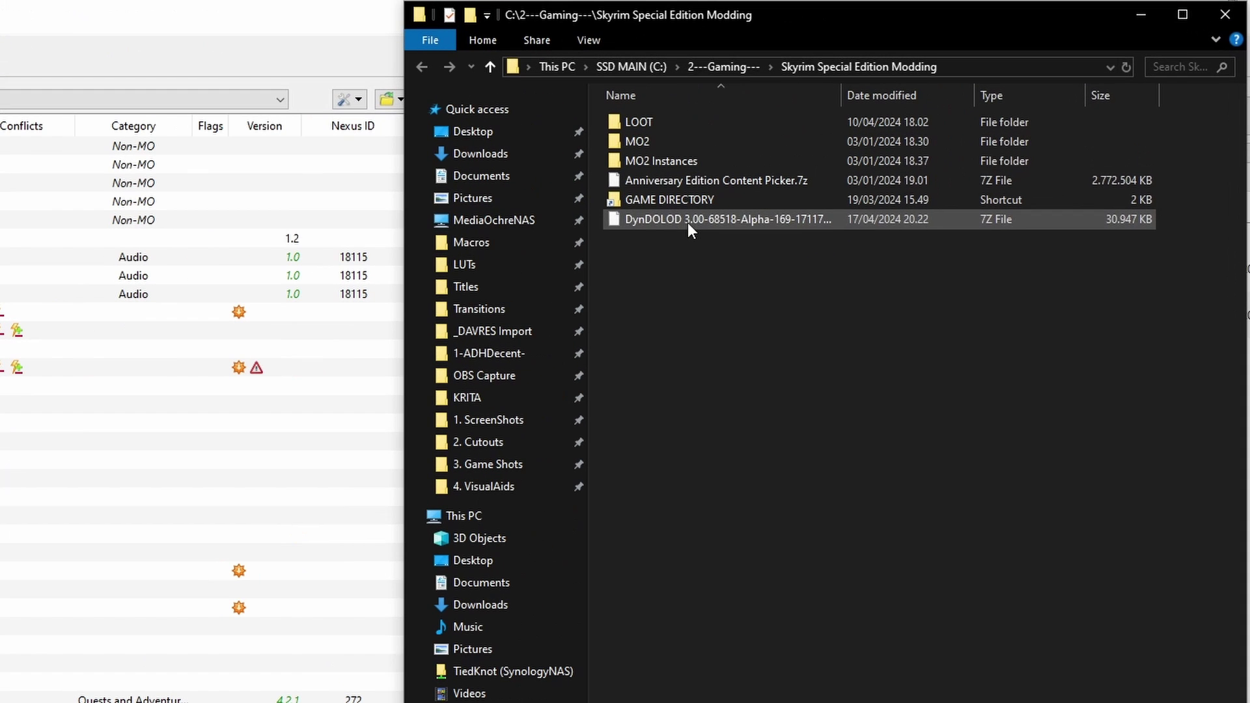
# Extract the DynDOLOD 3.00 archive directly into the Skyrim Special Edition Modding folder and delete the archive.
pyautogui.rightClick(820, 162)
pyautogui.moveTo(846, 261)
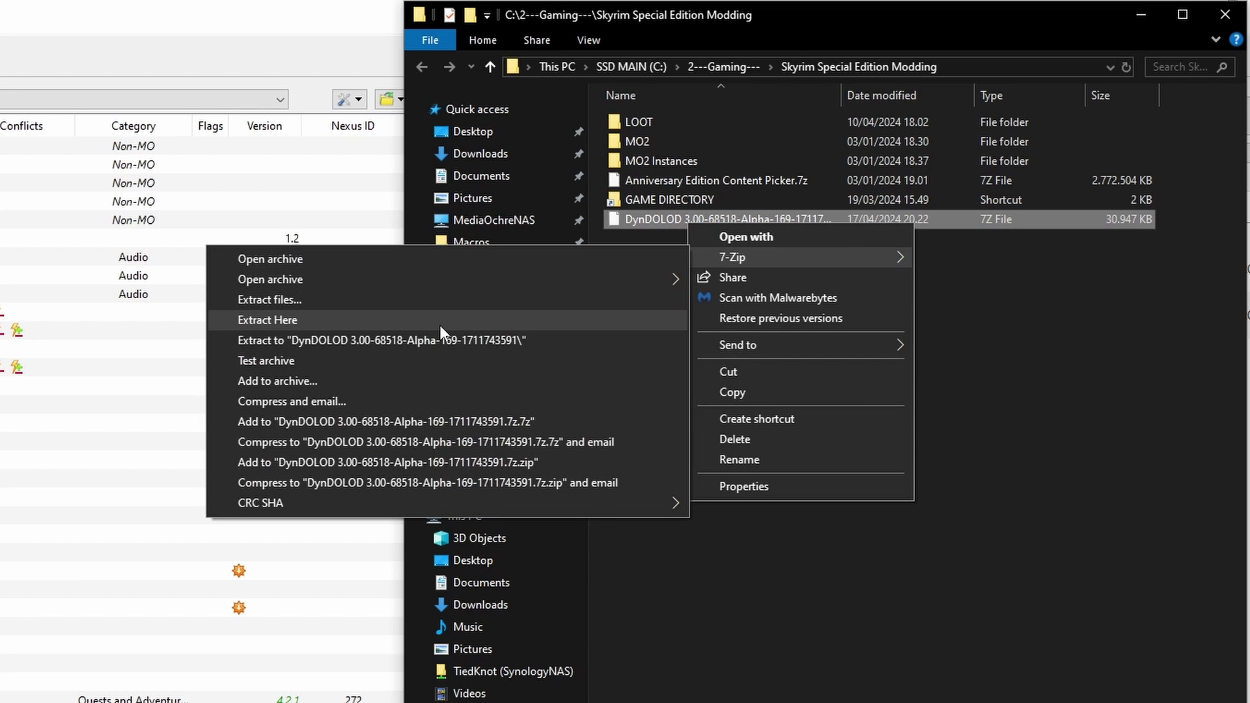
pyautogui.click(439, 325)
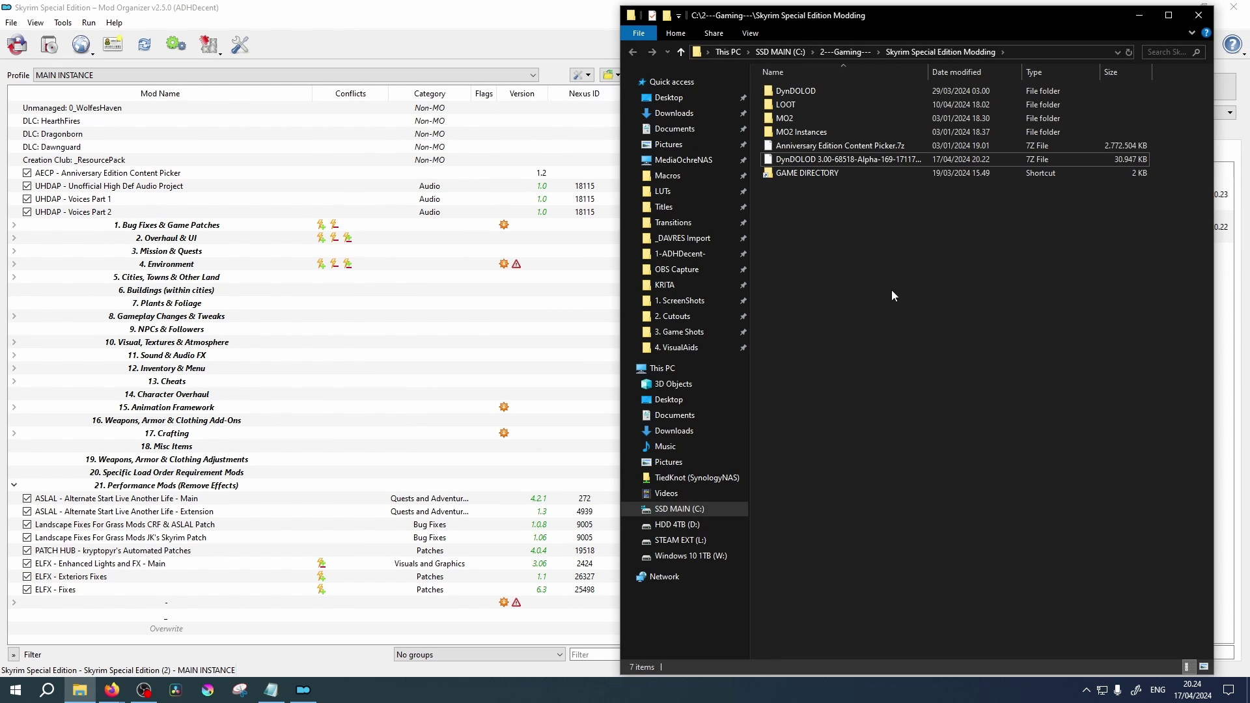
pyautogui.rightClick(884, 157)
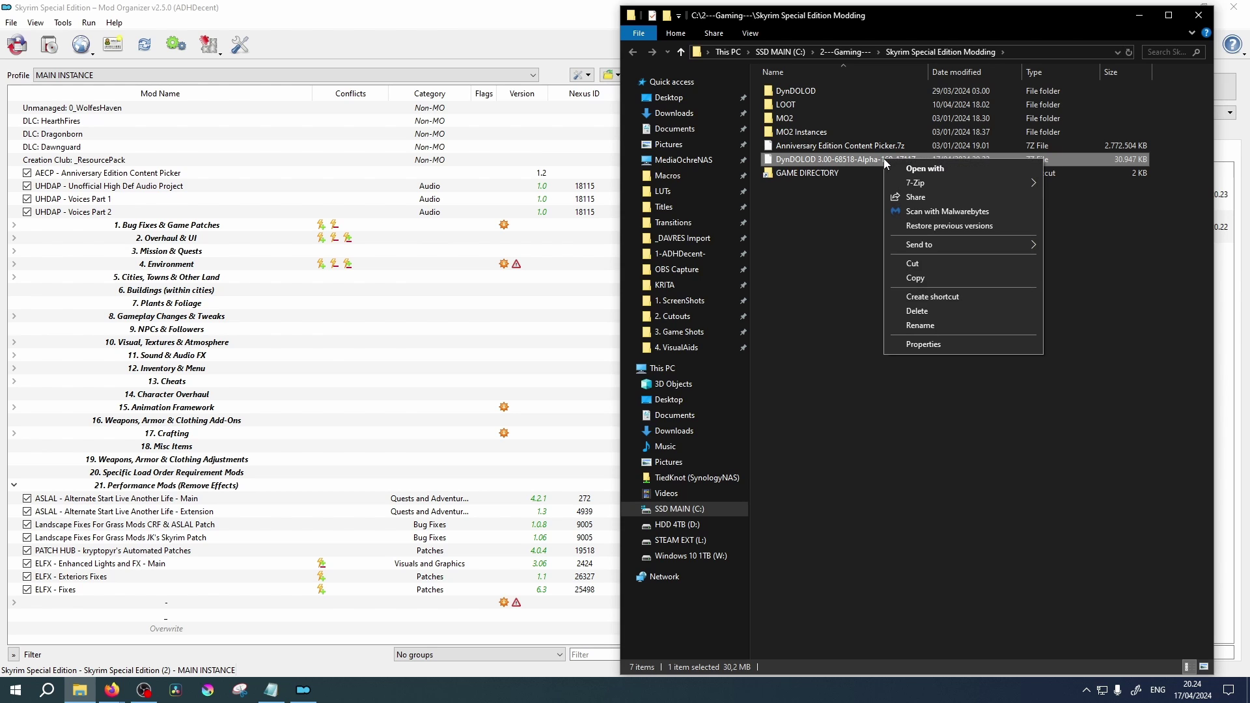
pyautogui.click(946, 313)
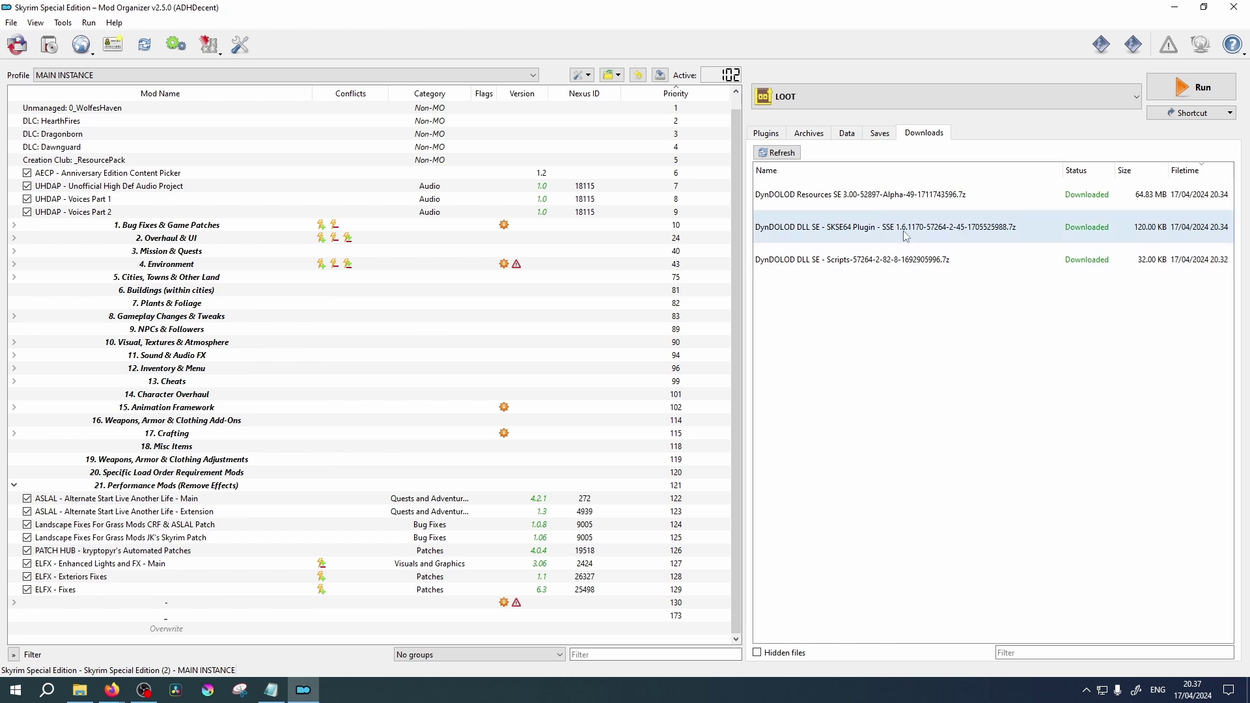
# Install DynDOLOD Resources SE with Whiterun Exterior Grass, Solitude Occlusion Planes, High Hrothgar Window Glow, DLC2 Vvardenfell 3D Plume and Desync Birds of Prey enabled.
pyautogui.doubleClick(869, 200)
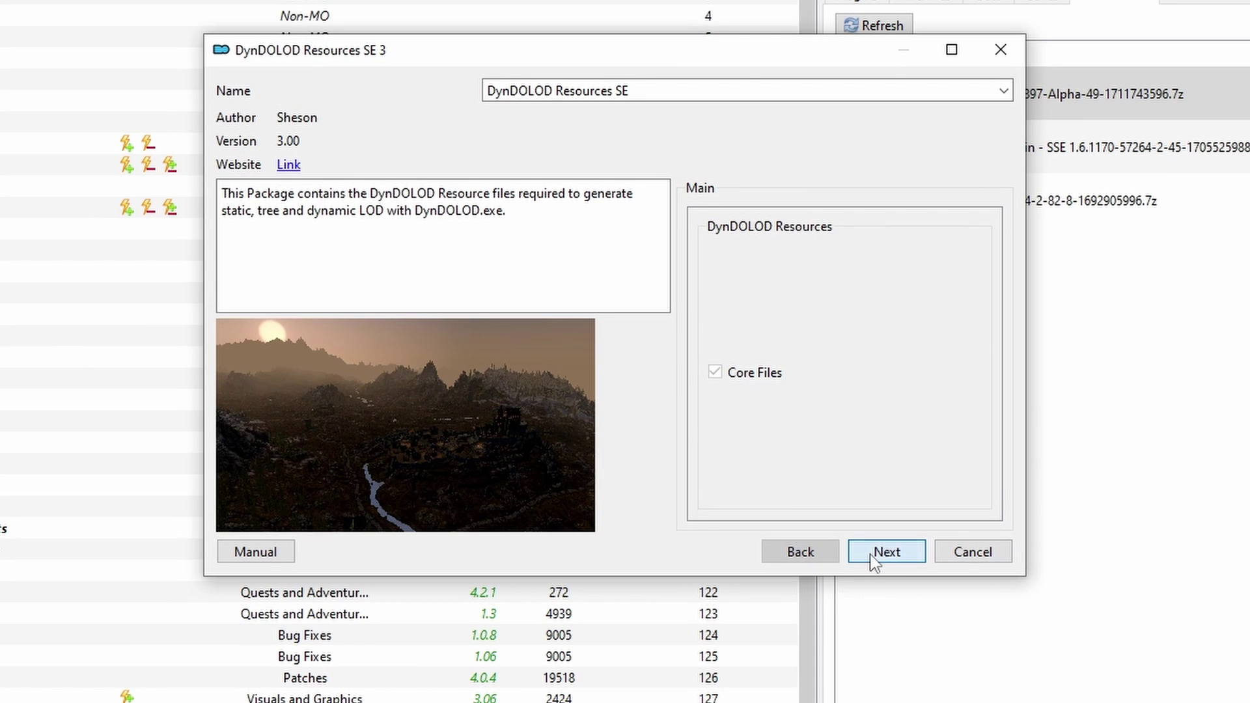
pyautogui.click(874, 557)
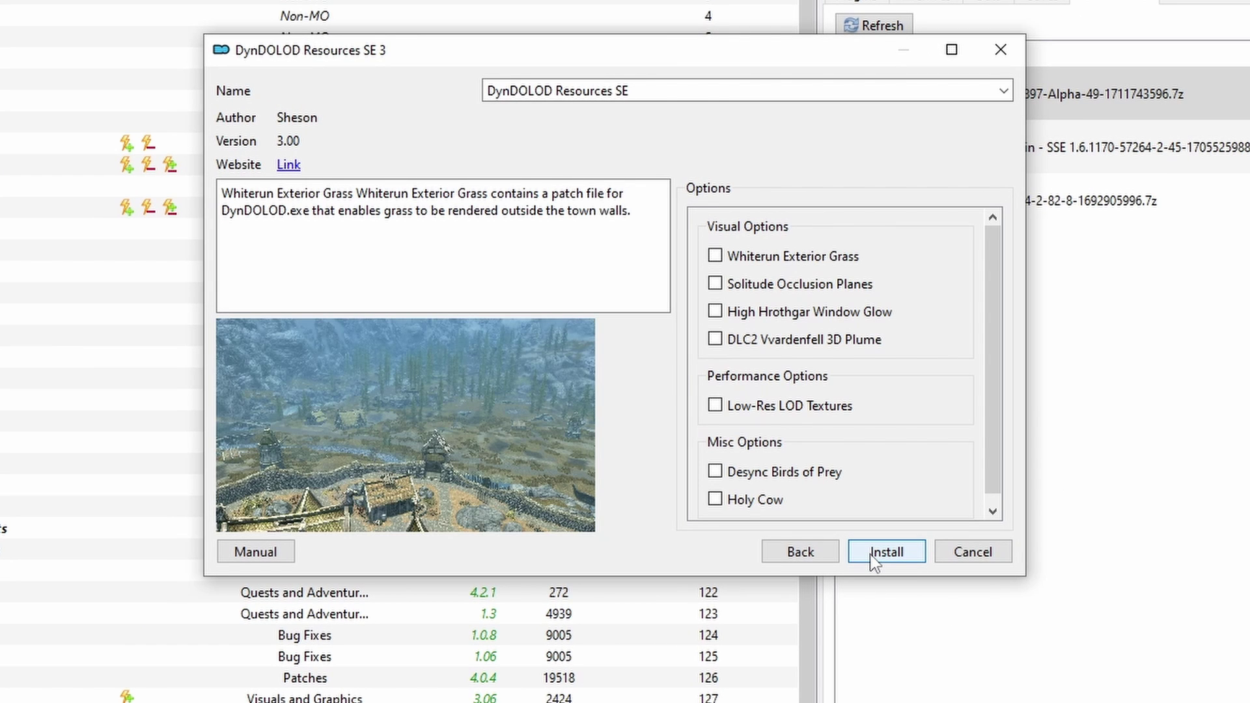
pyautogui.click(781, 258)
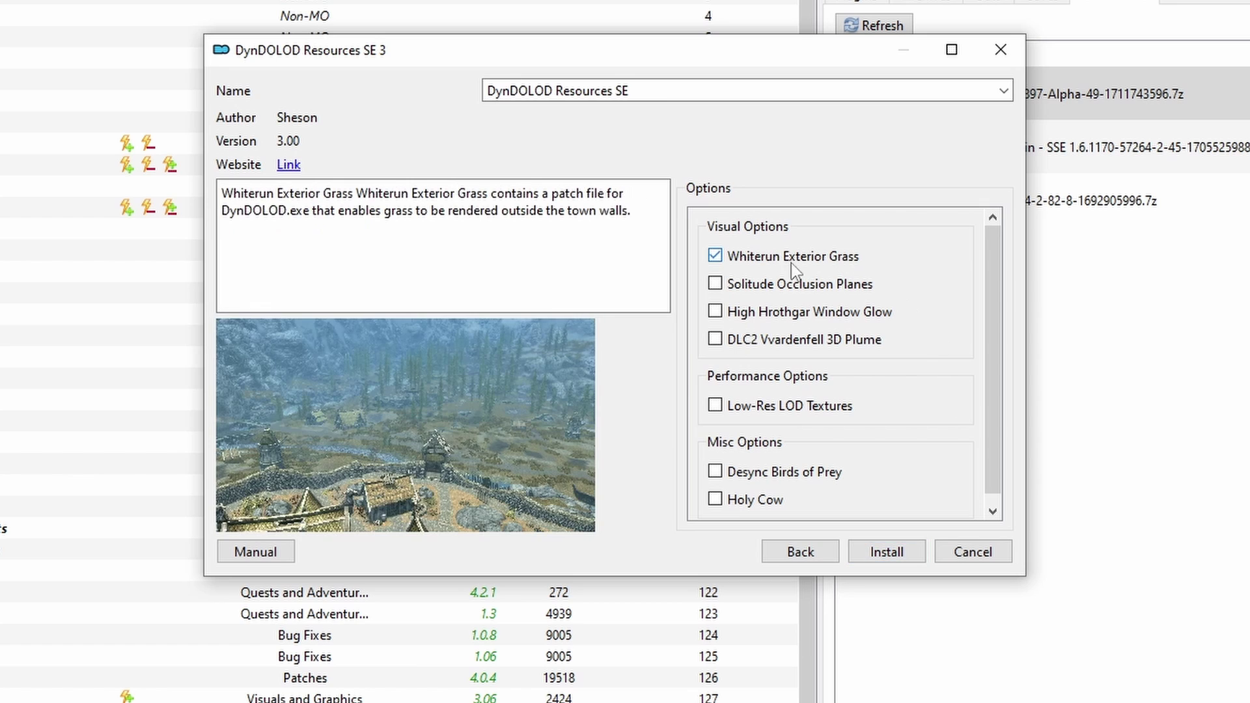
pyautogui.click(797, 286)
pyautogui.click(800, 316)
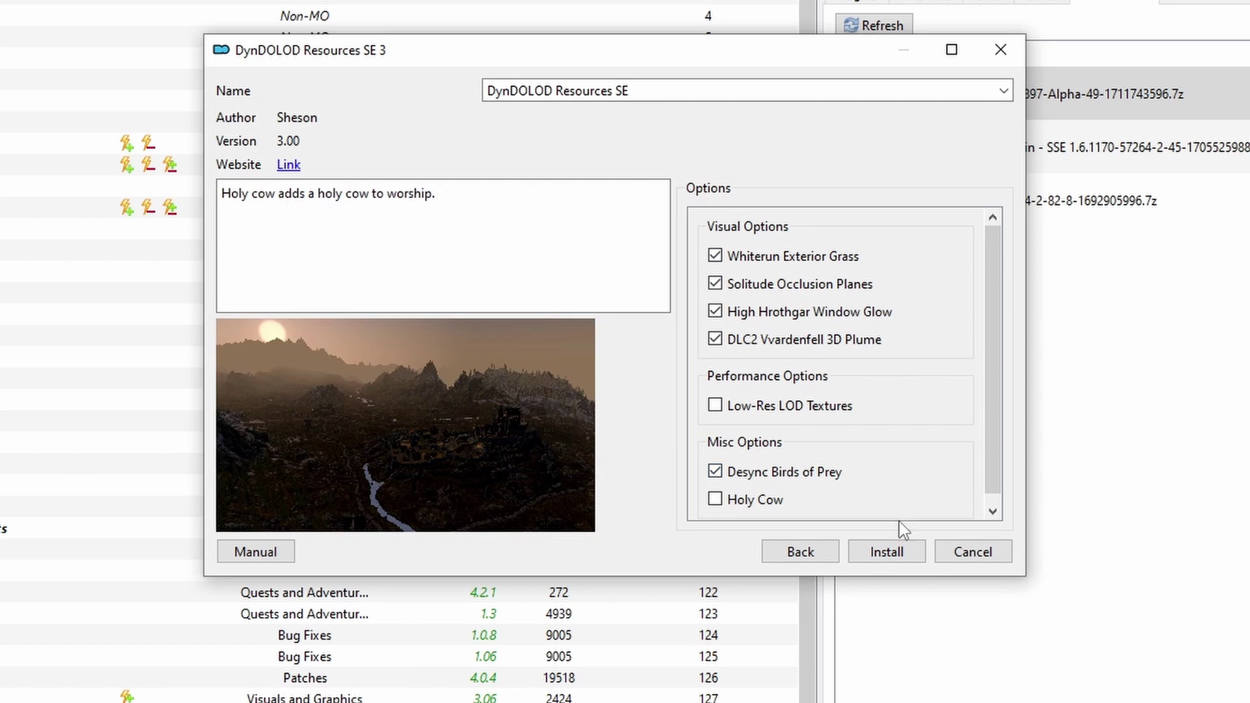
pyautogui.click(893, 554)
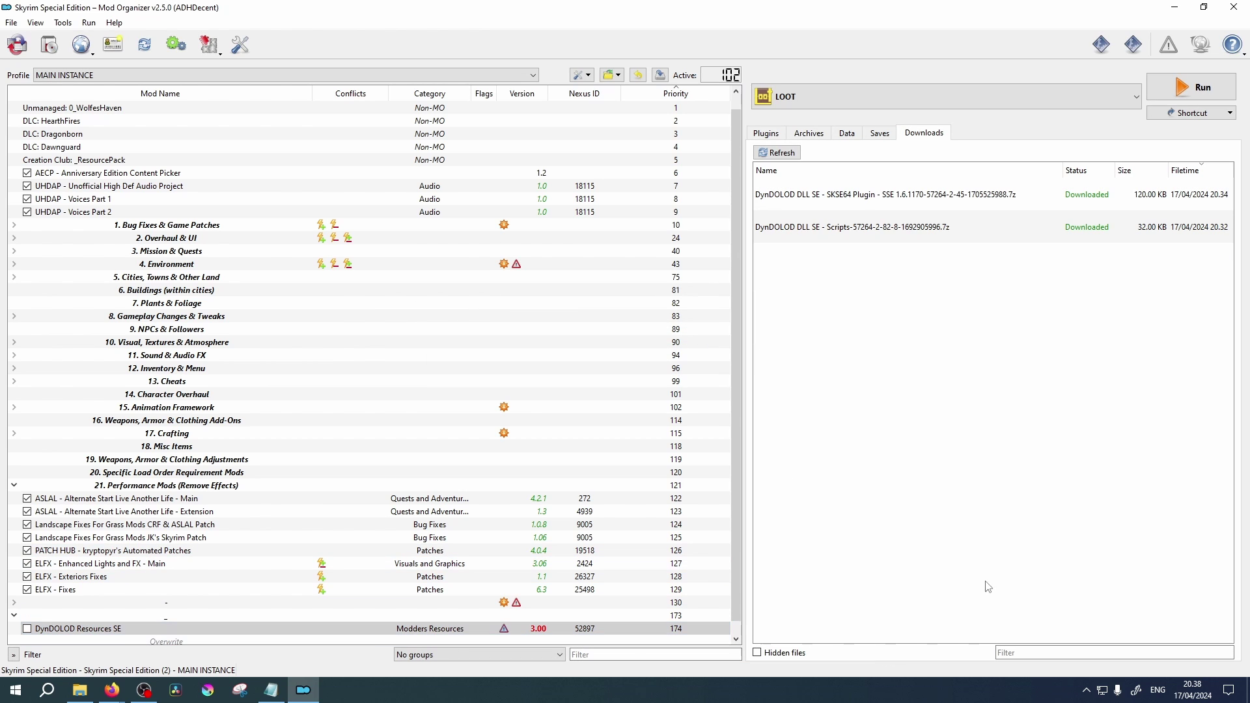
# Install the downloaded DynDOLOD DLL SE Scripts archive through the manual installer, keeping its Scripts folder and Package.txt.
pyautogui.doubleClick(889, 235)
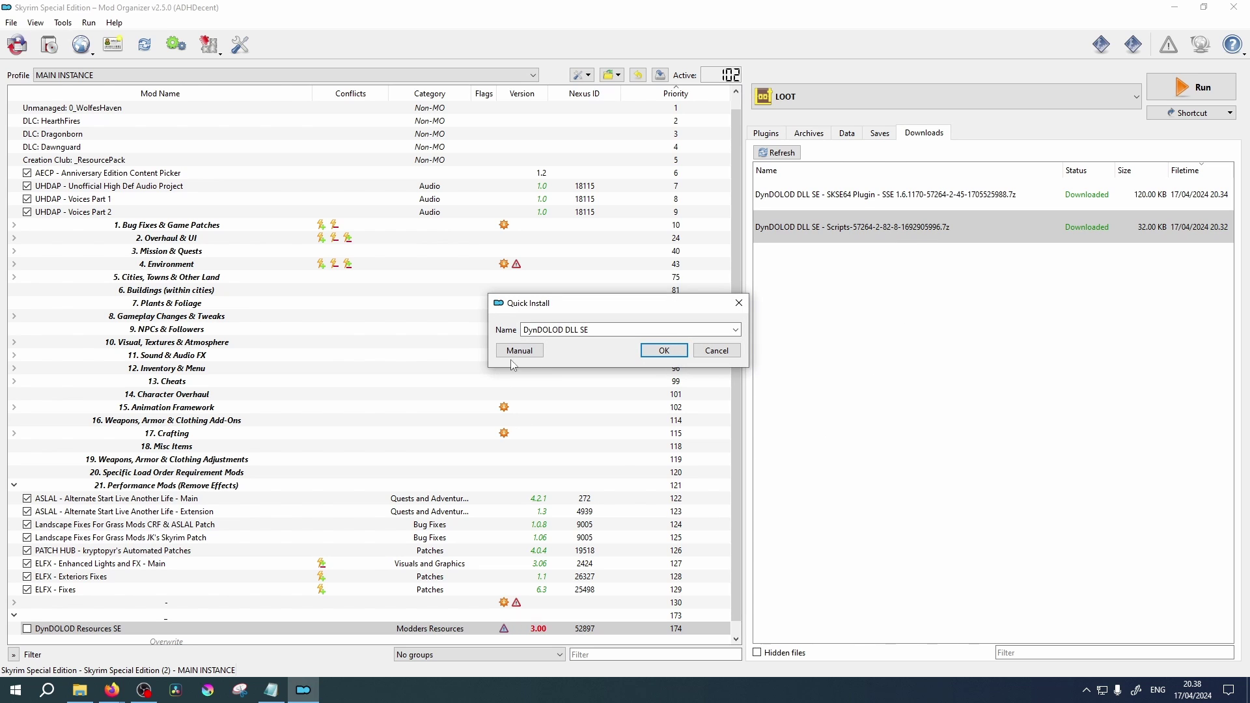
pyautogui.click(514, 353)
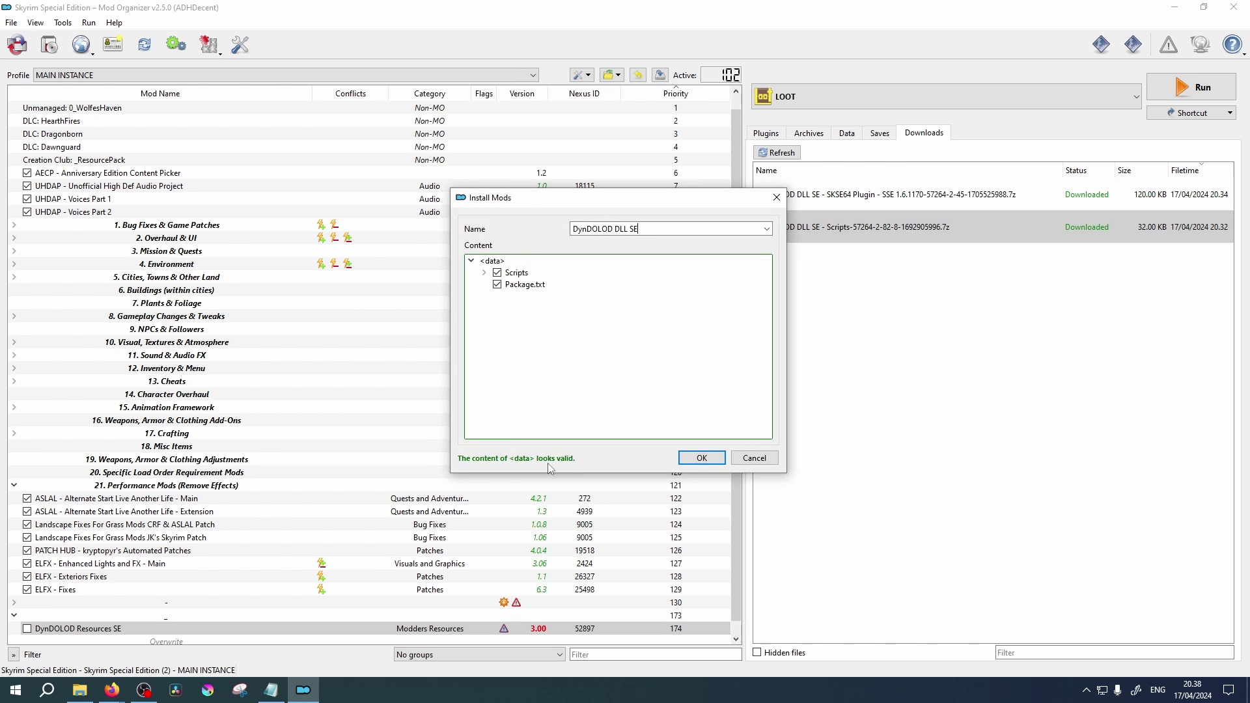
pyautogui.click(711, 458)
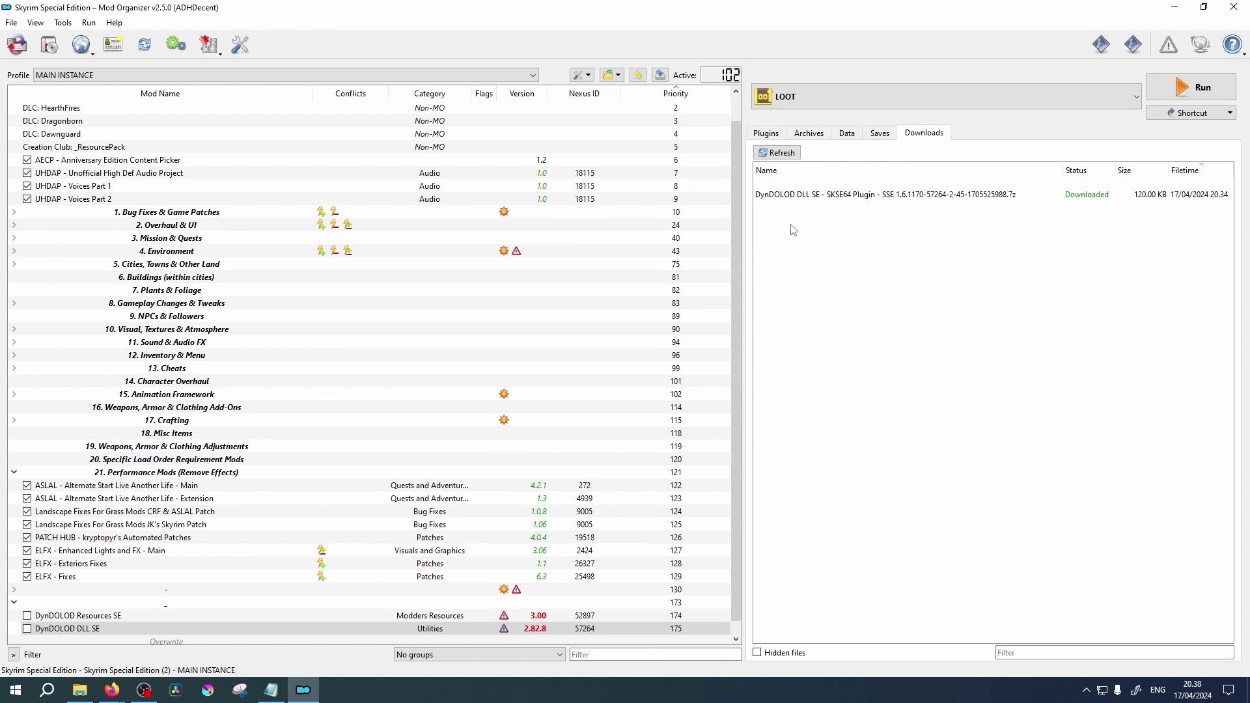
# Install the downloaded SKSE64 Plugin archive through the manual installer under the name "DynDOLOD DLL SE - SKSE Plugin".
pyautogui.moveTo(915, 201)
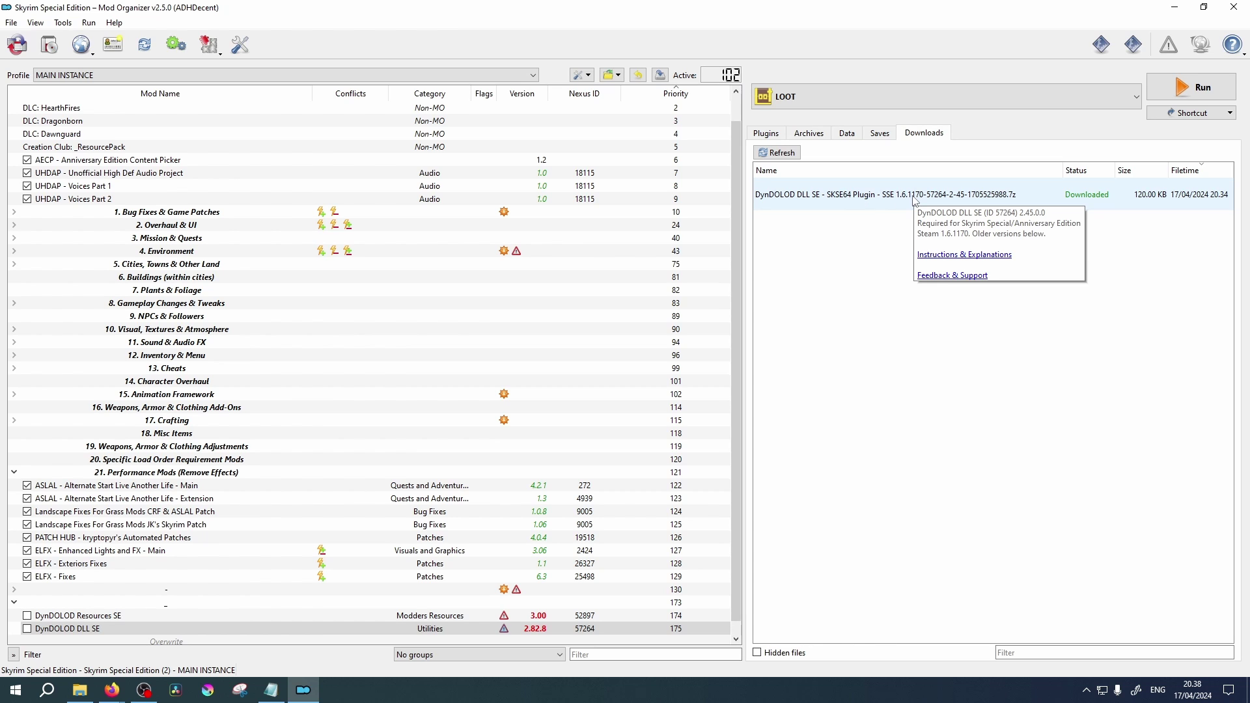
pyautogui.doubleClick(914, 195)
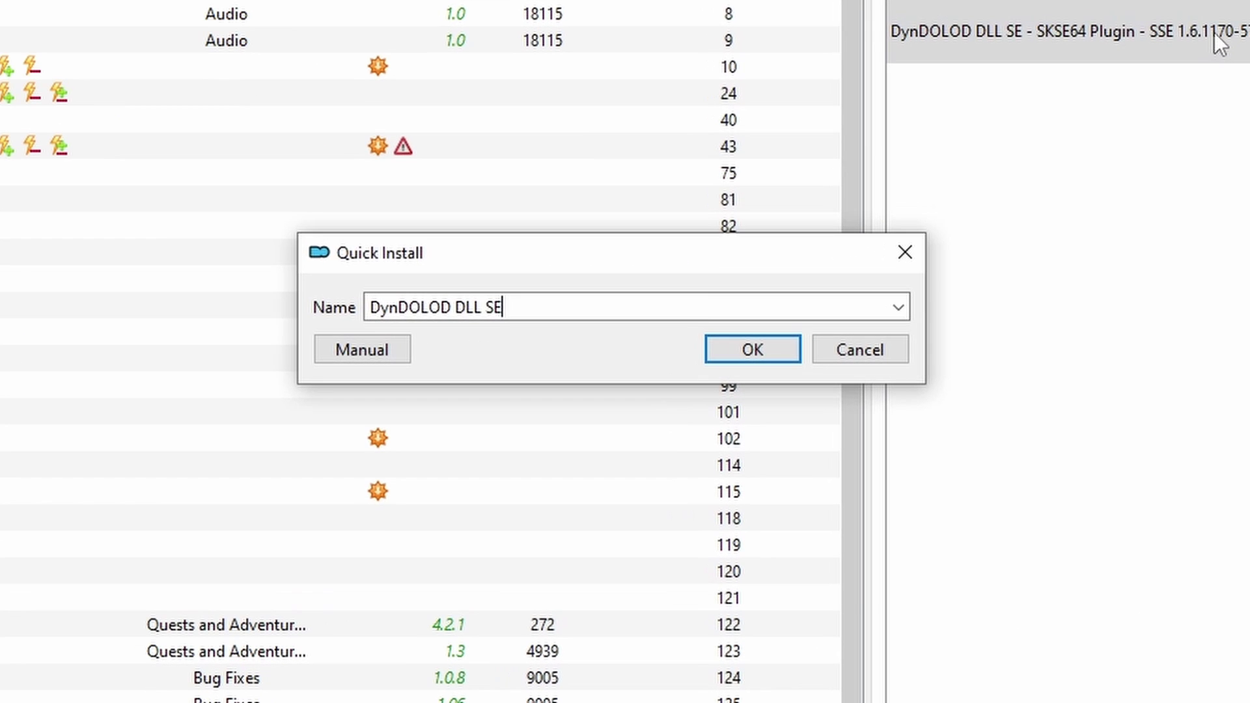
pyautogui.write('- ')
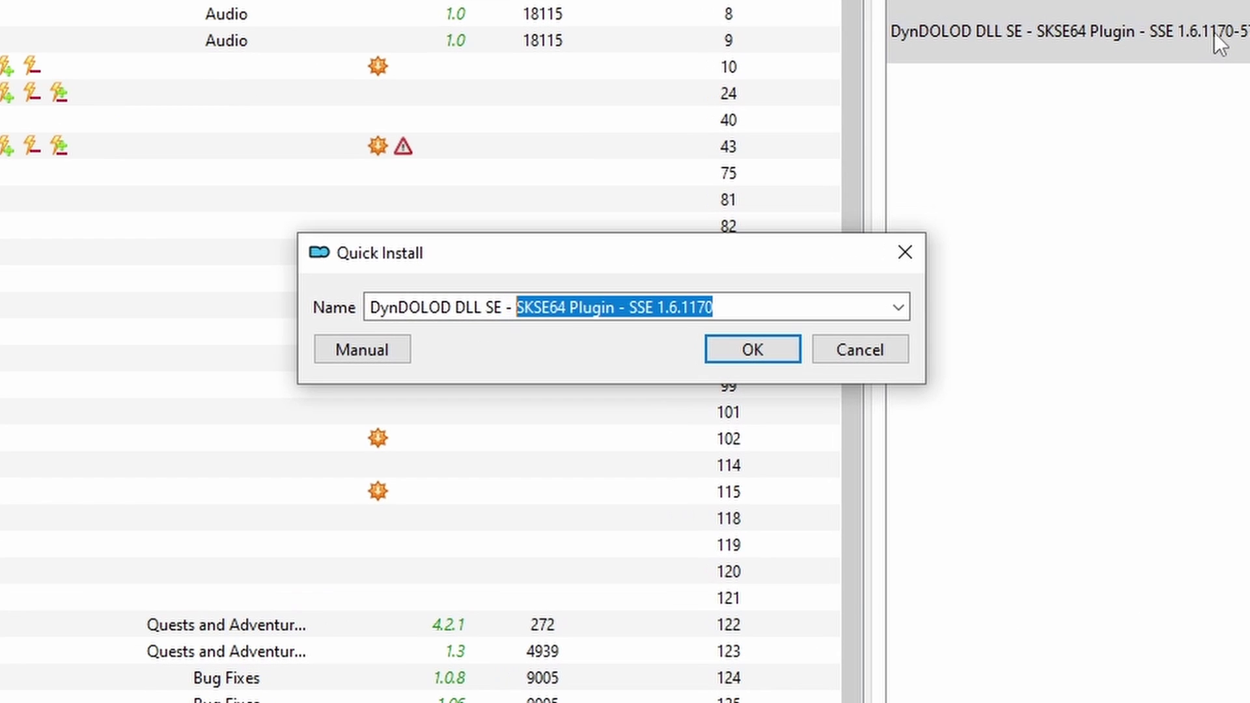
pyautogui.write('SKSE ')
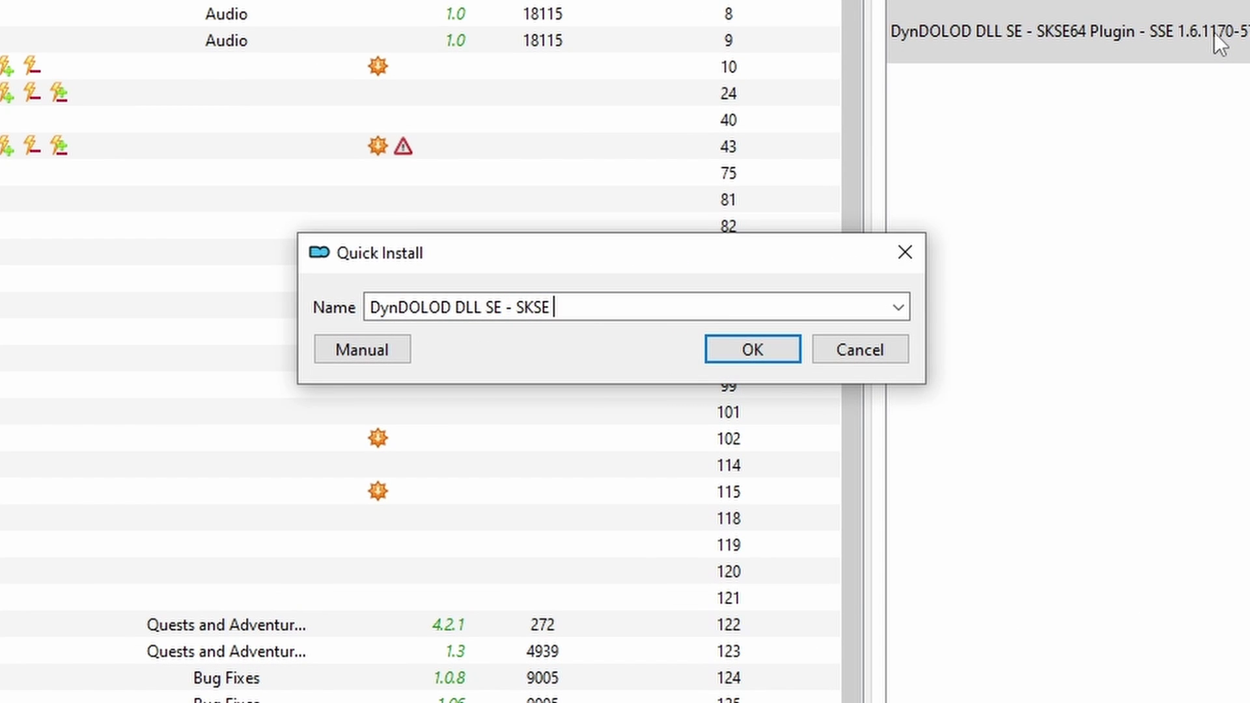
pyautogui.write('Plugin')
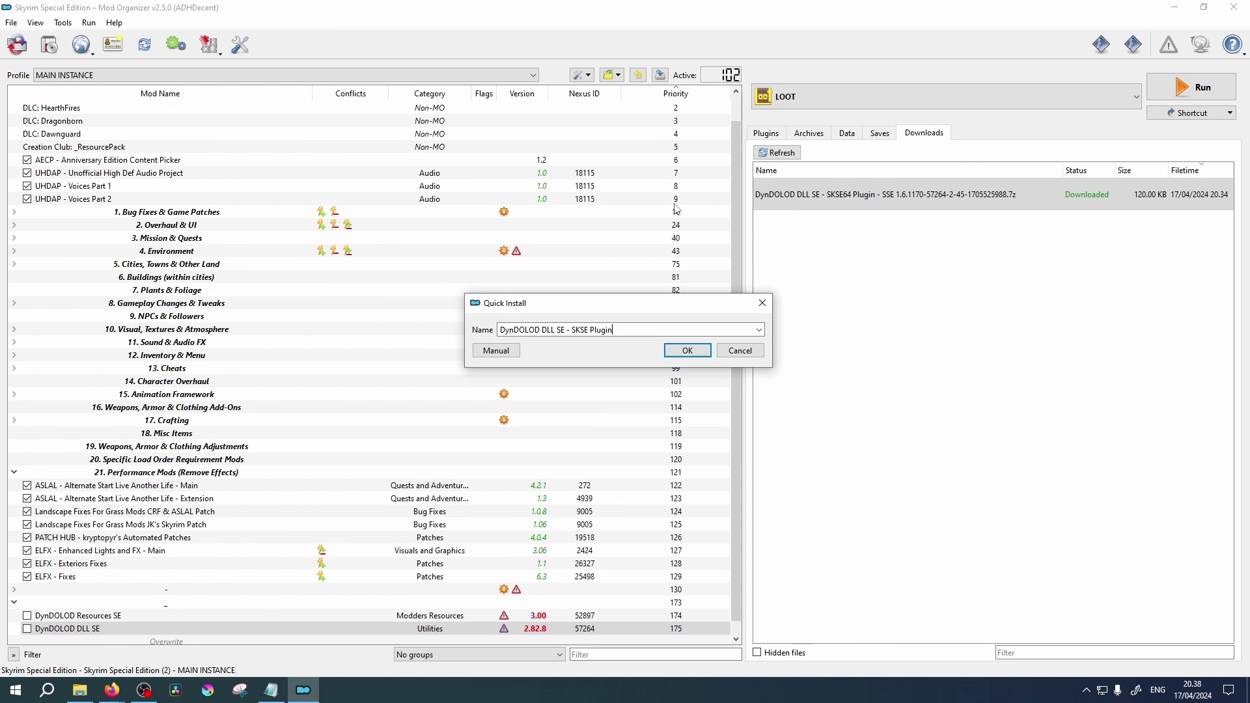
pyautogui.click(492, 351)
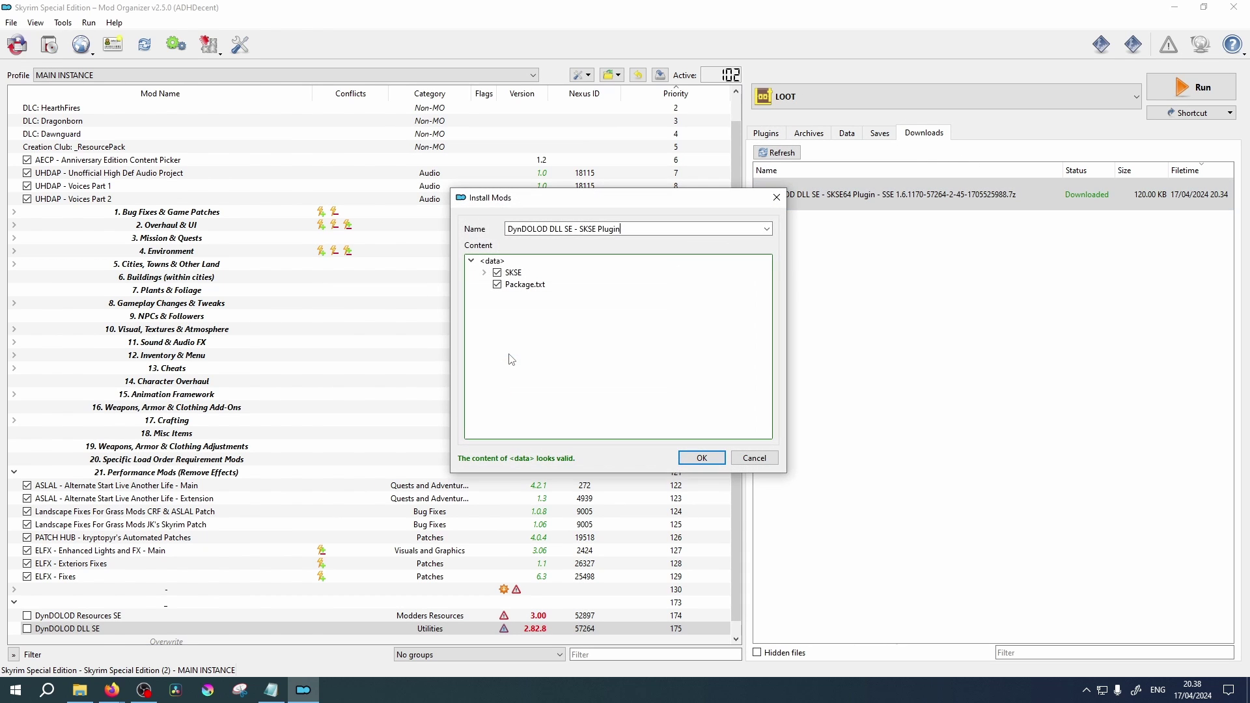
pyautogui.click(703, 456)
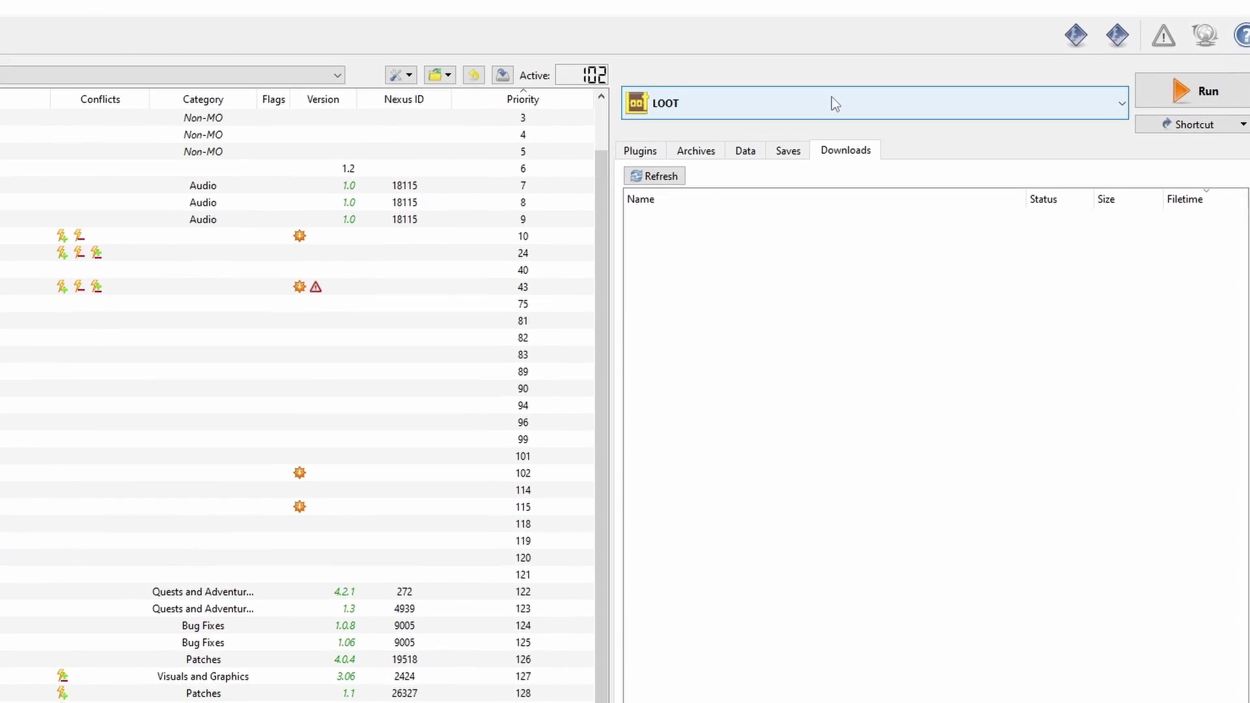
# Add DynDOLODx64.exe from the DynDOLOD folder as an executable, using the application's icon for desktop shortcuts.
pyautogui.click(921, 97)
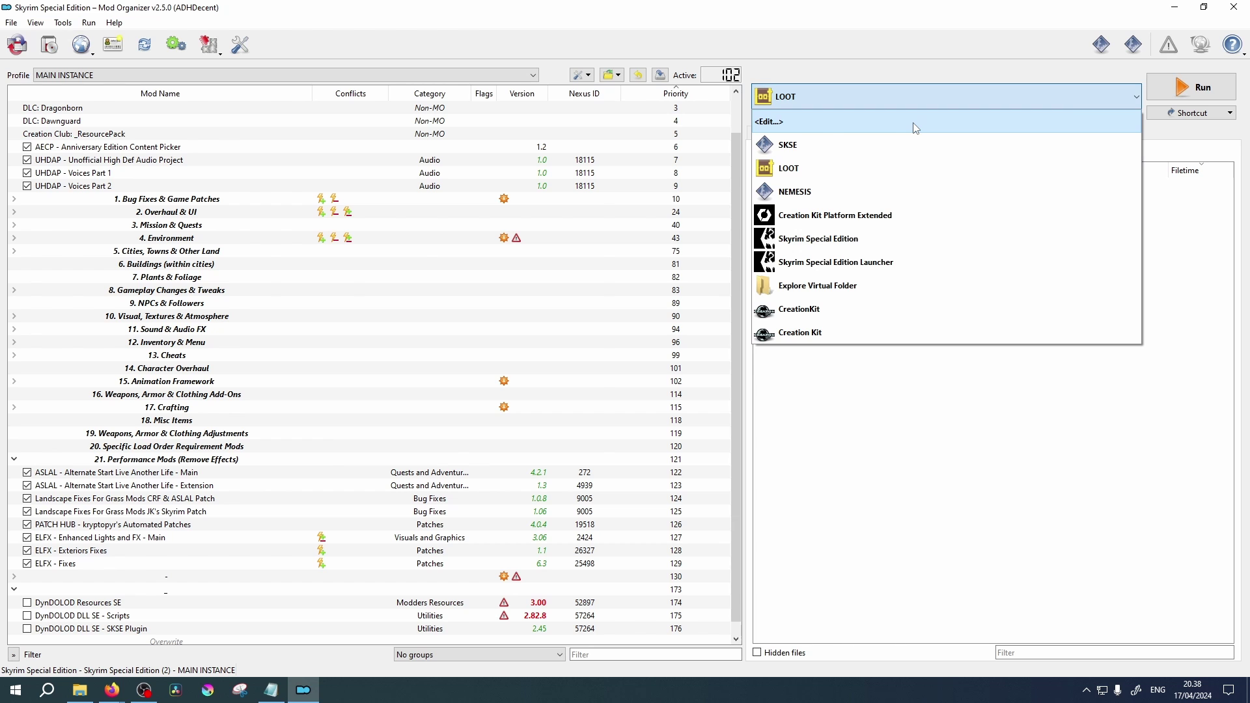
pyautogui.click(915, 124)
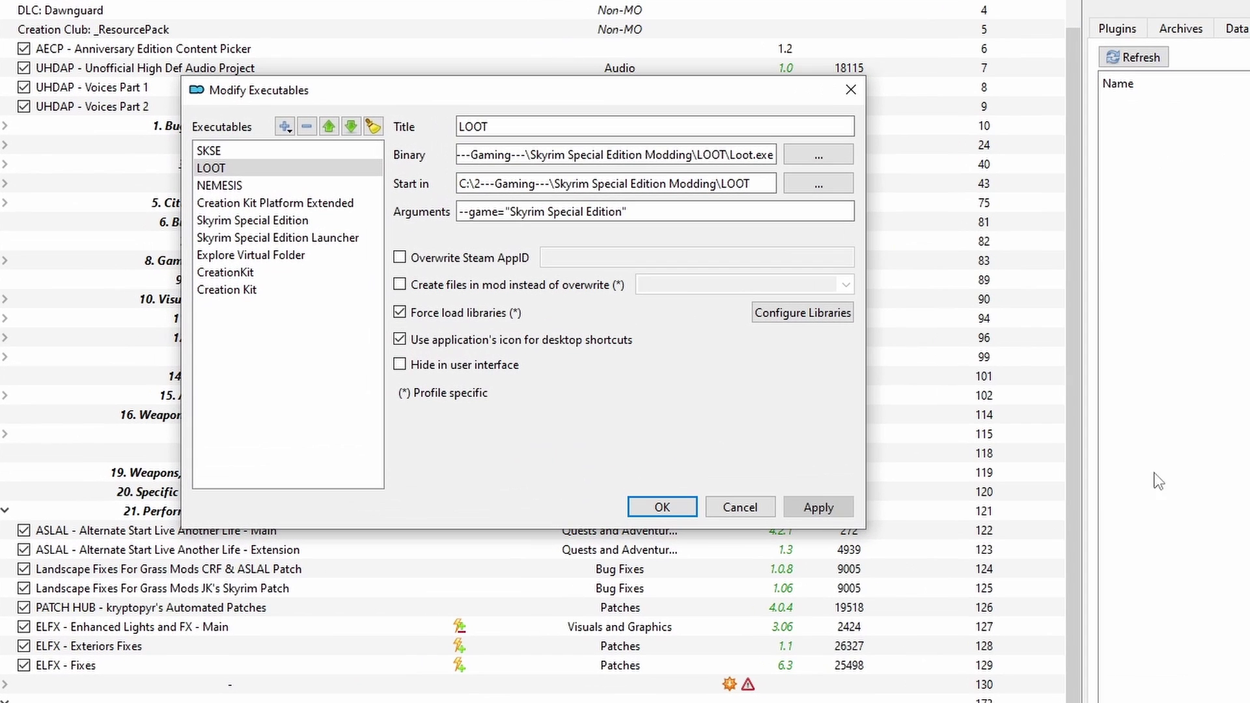
pyautogui.click(284, 128)
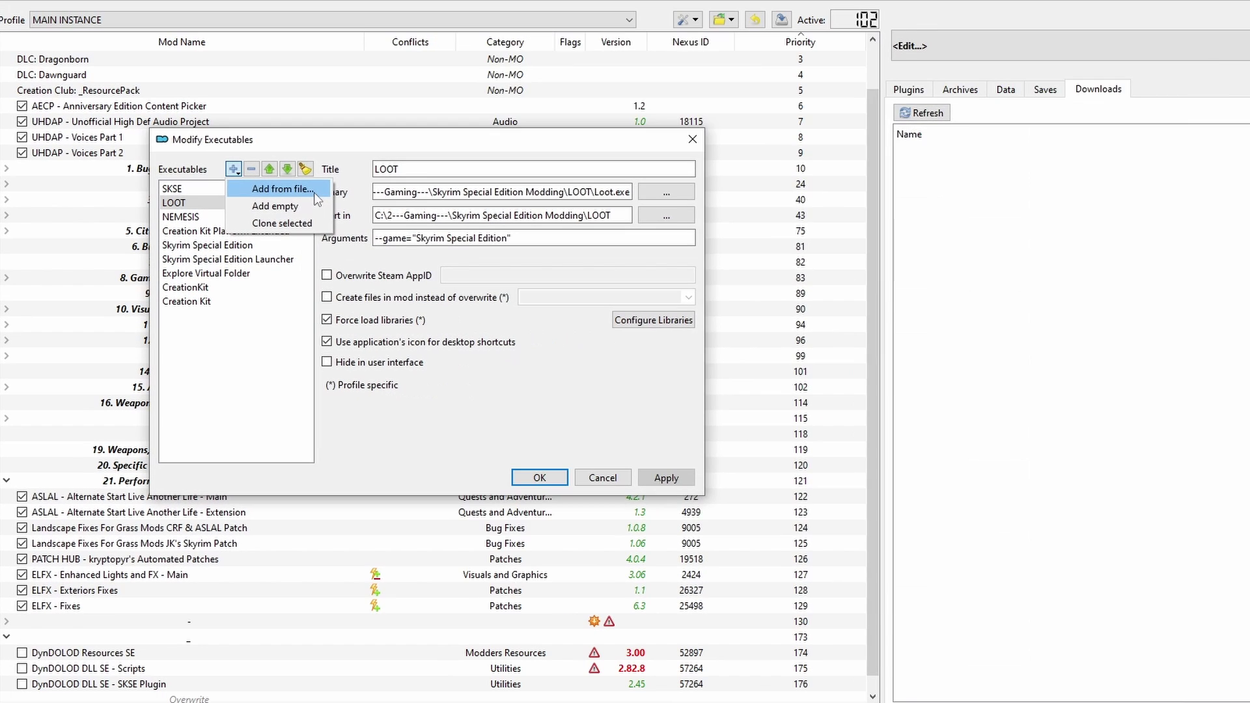
pyautogui.click(384, 155)
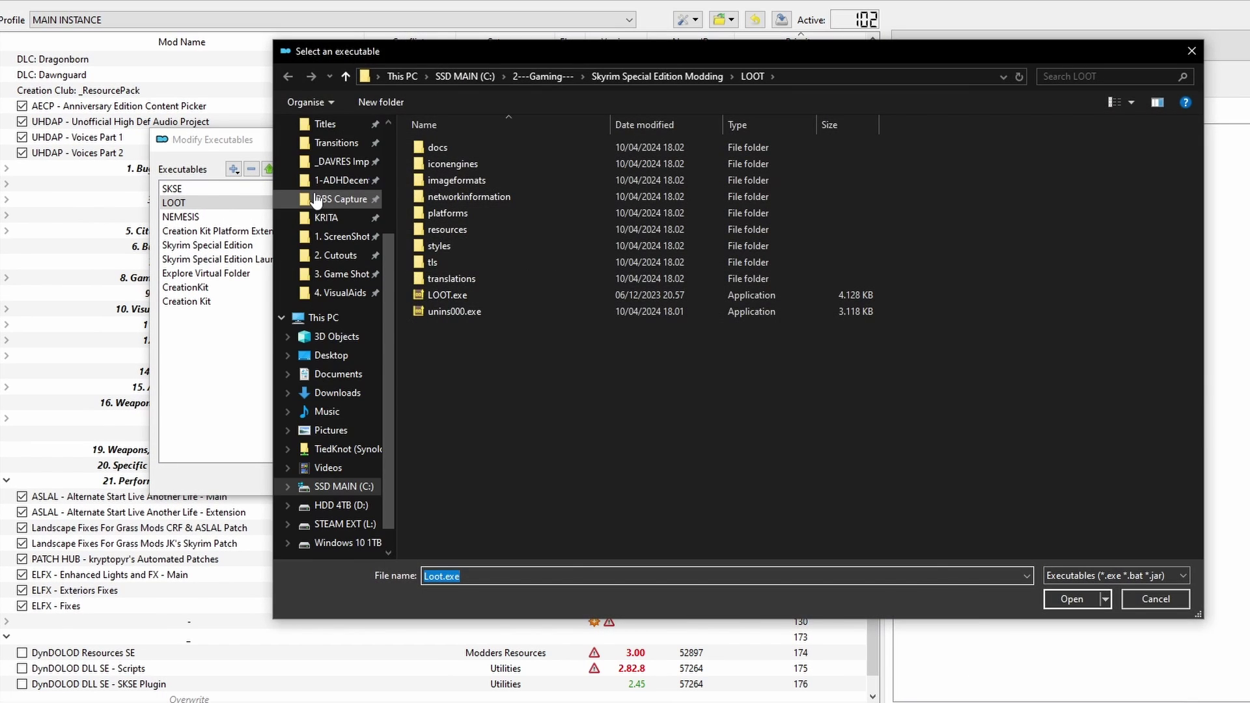
pyautogui.hotkey('alt', 'Up')
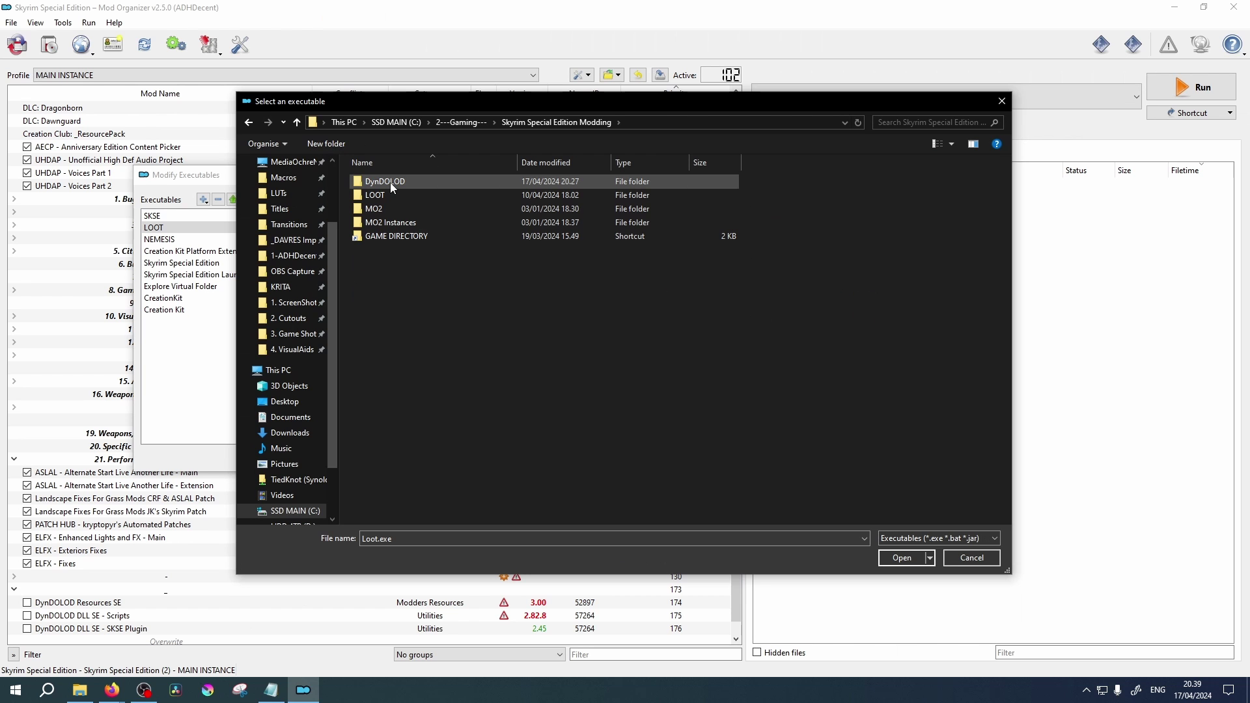
pyautogui.doubleClick(456, 148)
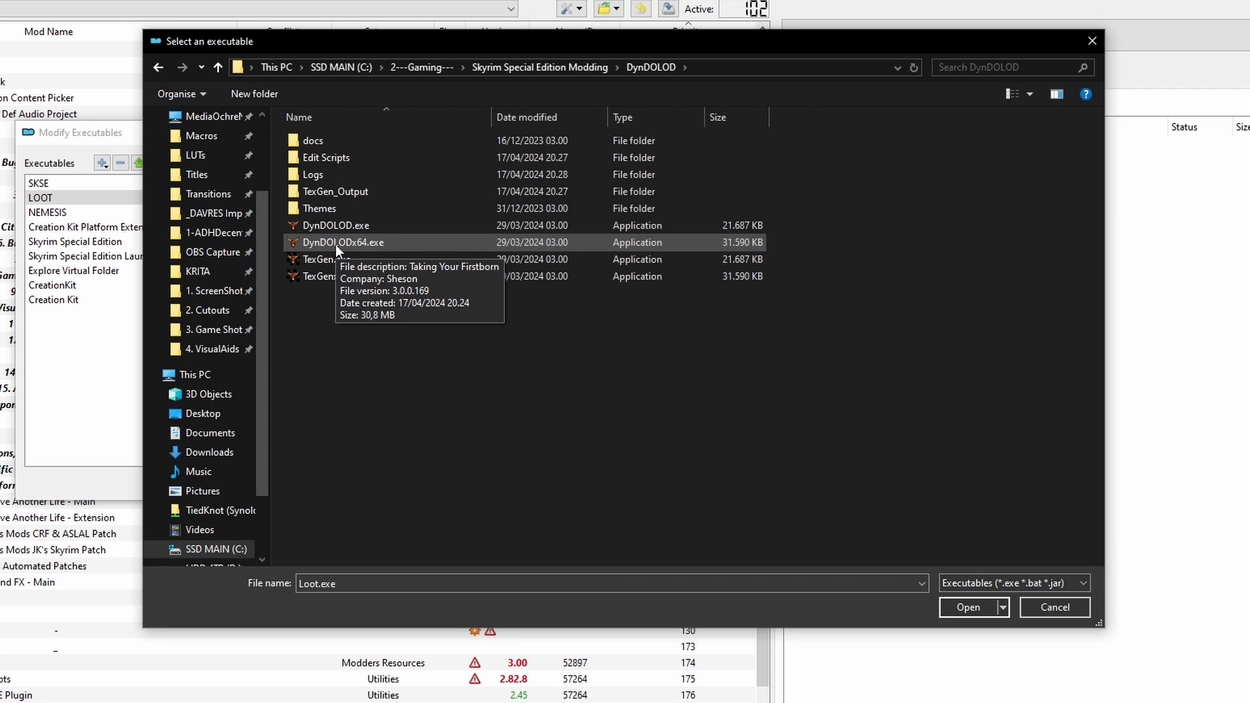
pyautogui.doubleClick(334, 244)
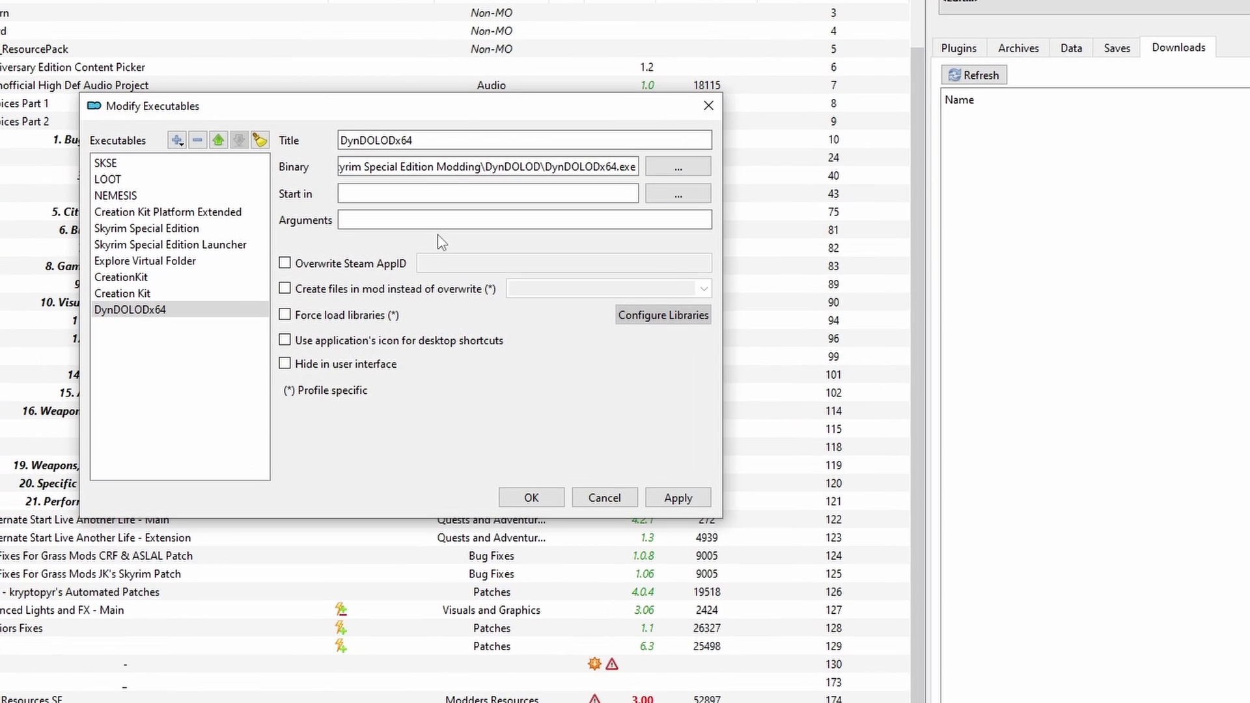
pyautogui.click(285, 341)
pyautogui.click(675, 499)
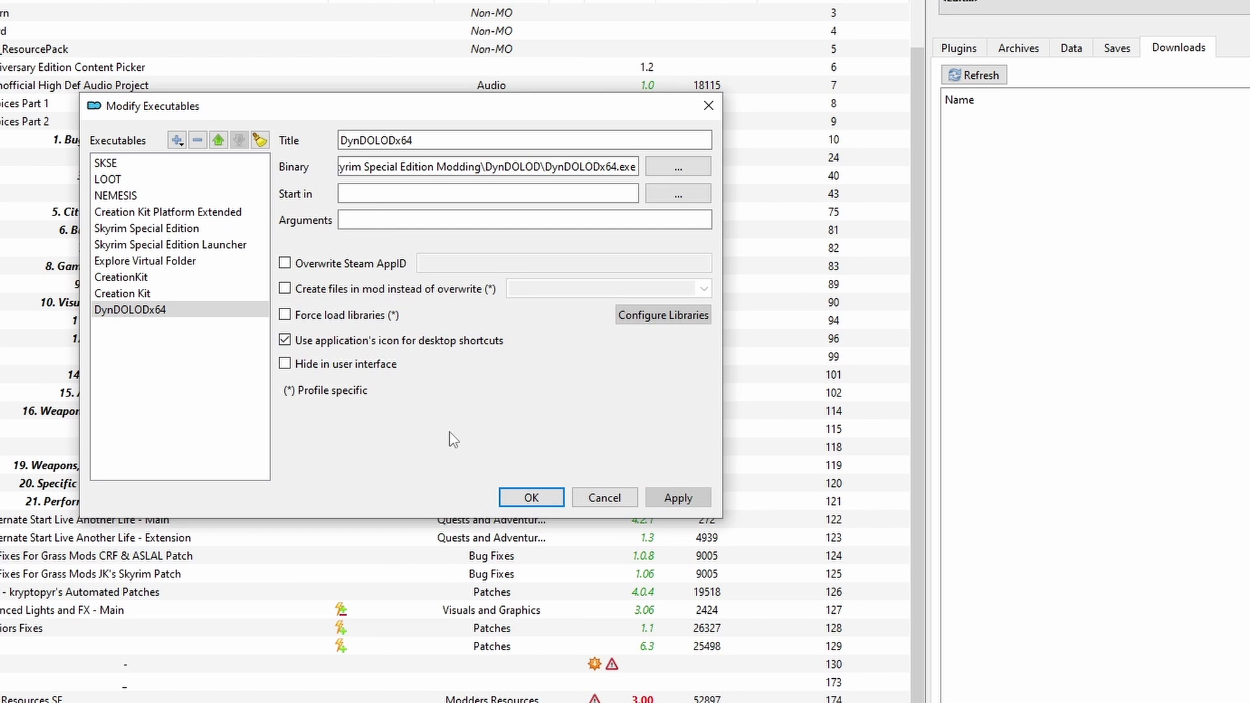
# Add TexGenx64.exe from the DynDOLOD folder as an executable with its own desktop shortcut icon, and save the executables list.
pyautogui.click(177, 141)
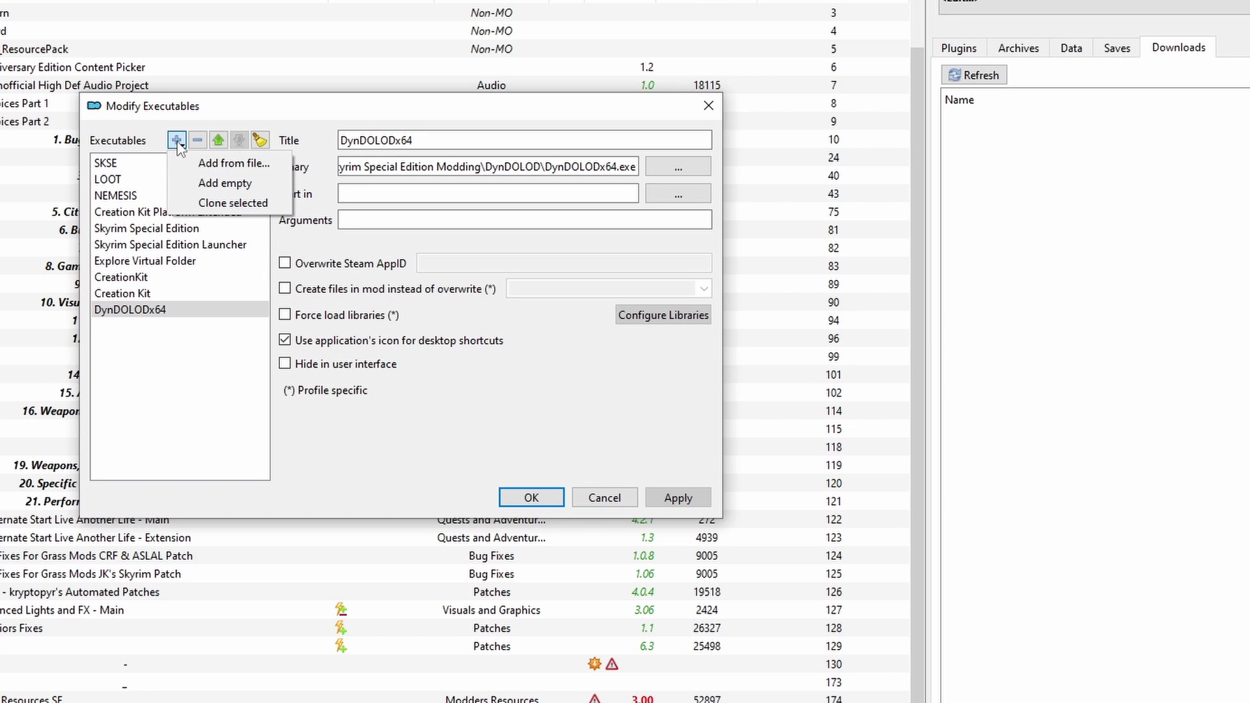
pyautogui.click(225, 164)
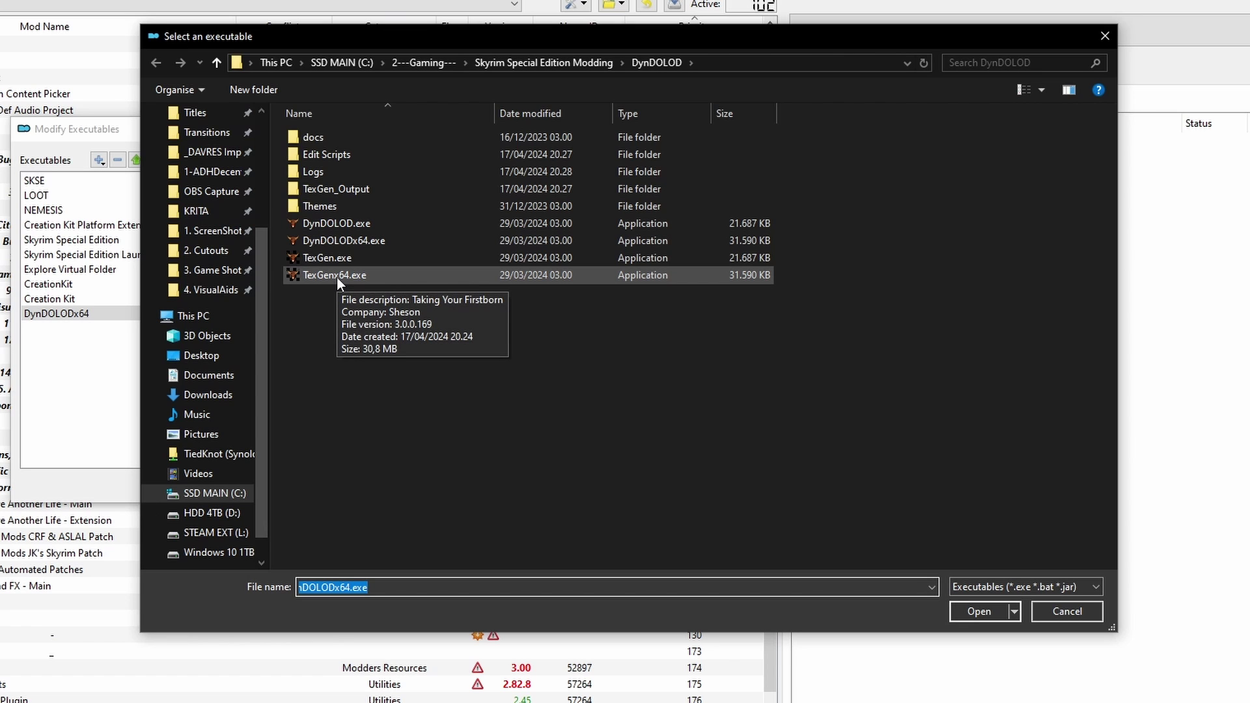
pyautogui.doubleClick(334, 274)
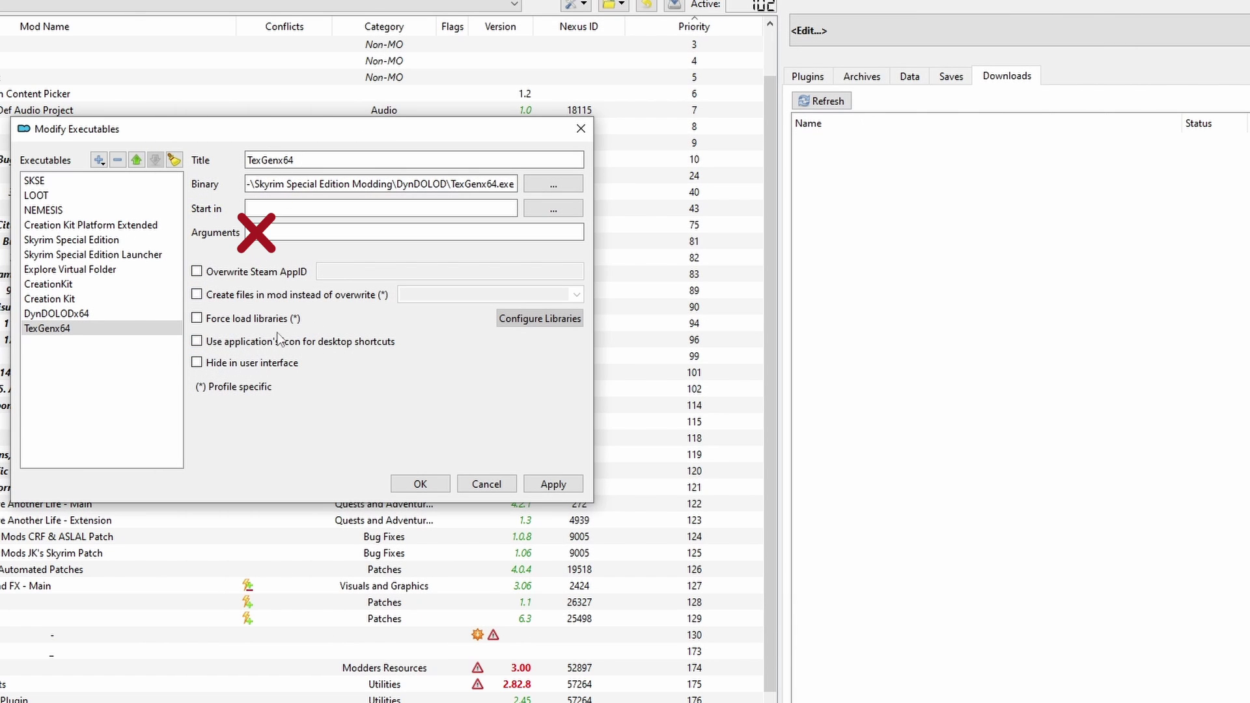
pyautogui.click(197, 342)
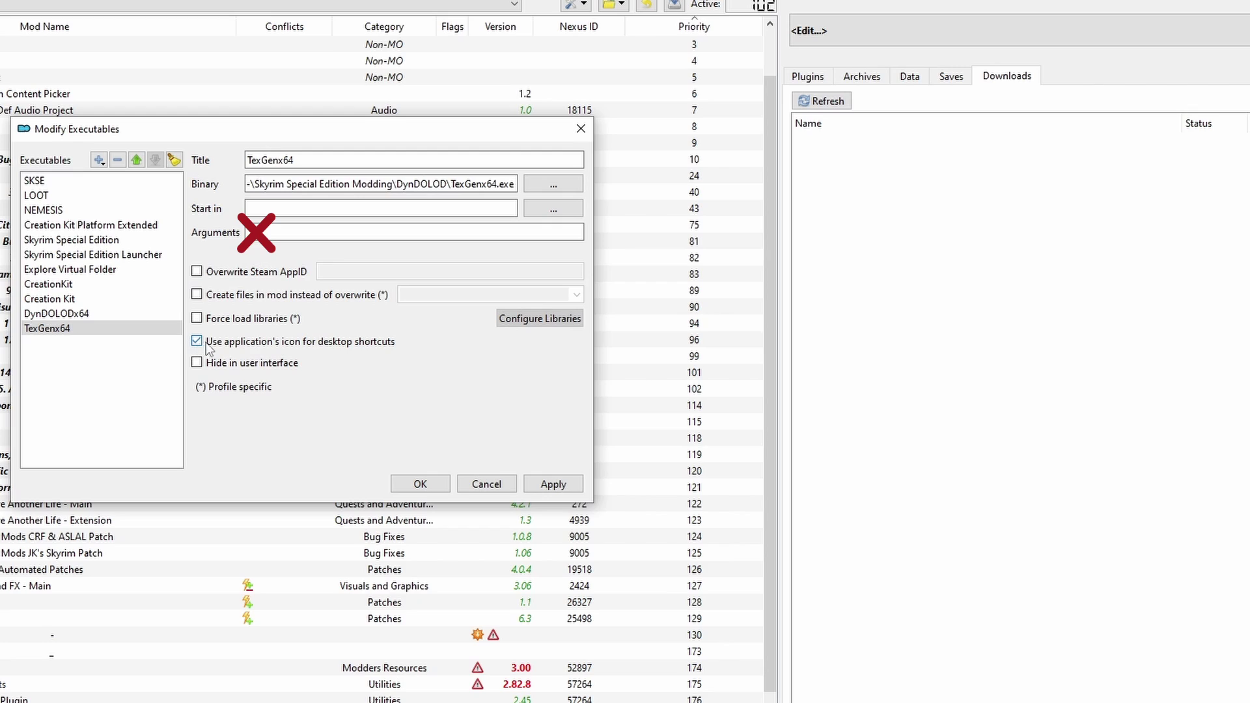
pyautogui.click(555, 484)
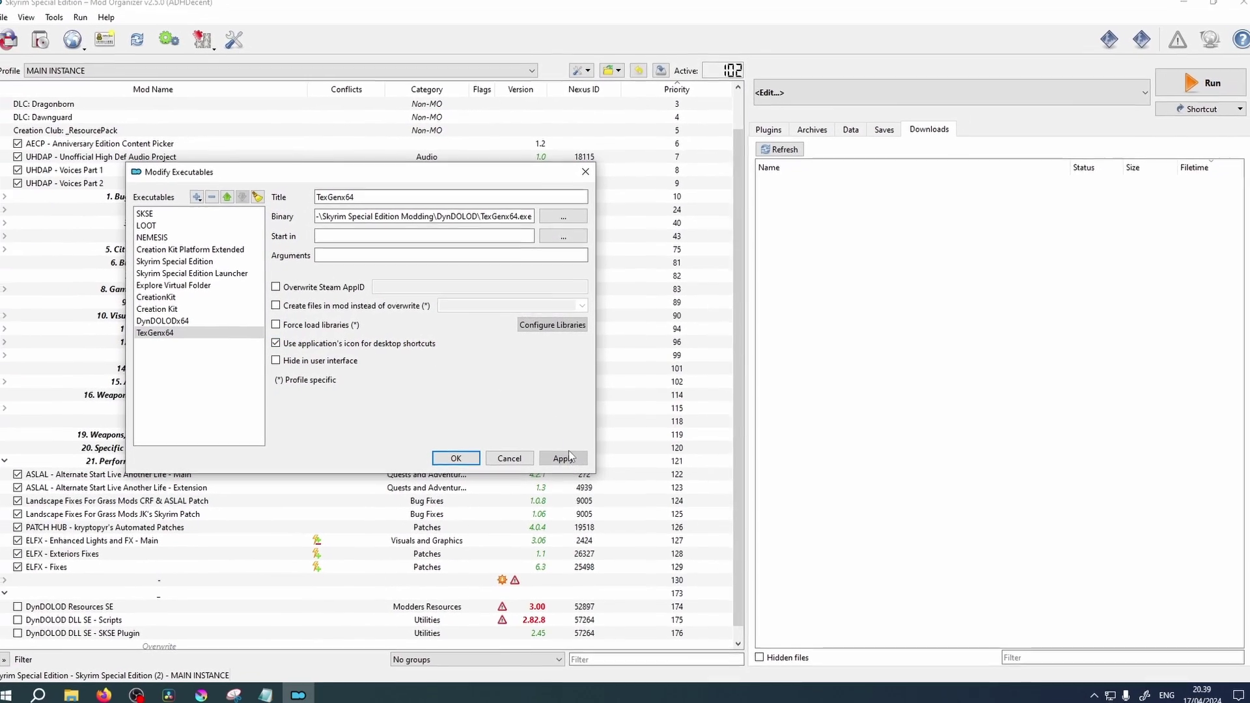
pyautogui.click(458, 457)
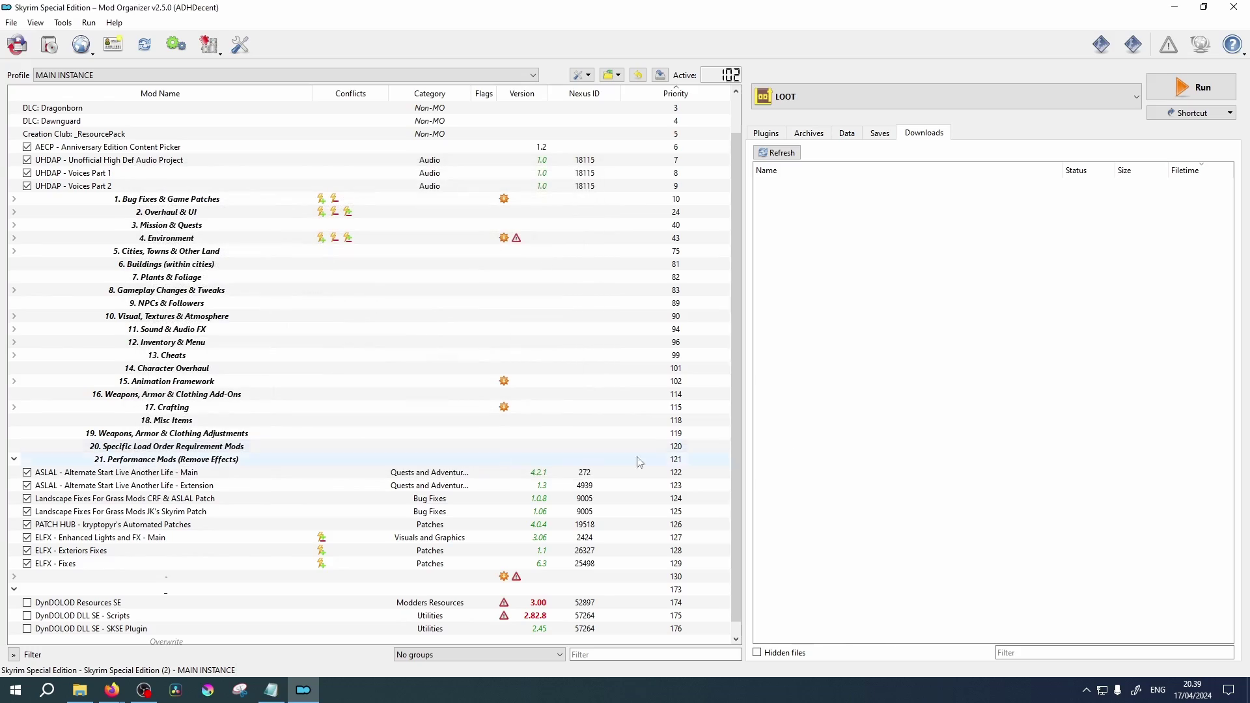
# Enable the DynDOLOD Resources SE, DynDOLOD DLL SE - Scripts and DynDOLOD DLL SE - SKSE Plugin mods.
pyautogui.click(34, 602)
pyautogui.click(32, 593)
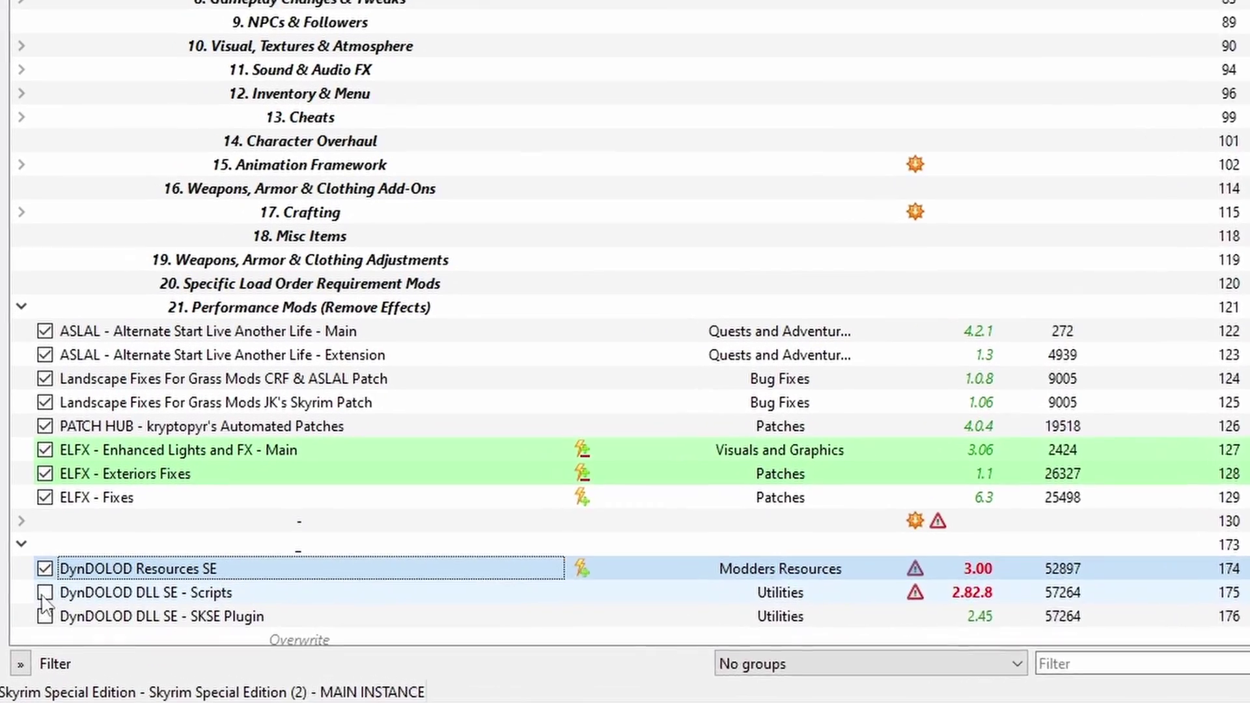
pyautogui.click(32, 609)
pyautogui.click(48, 615)
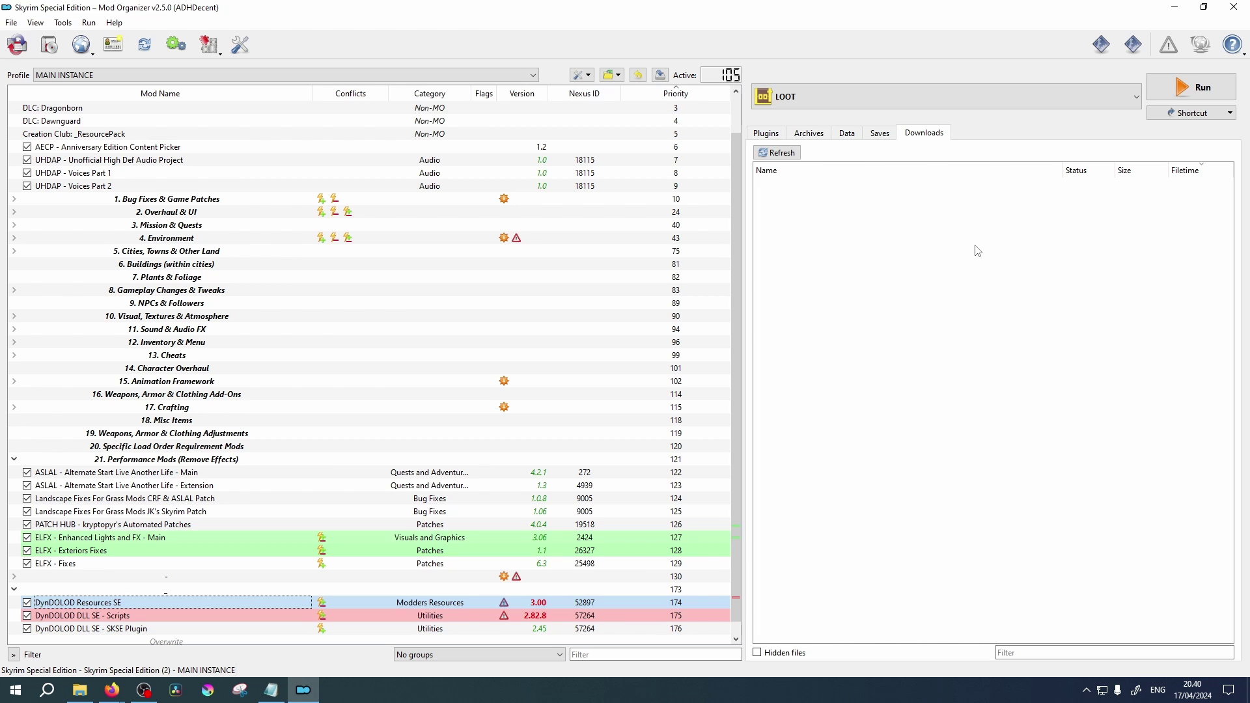
# Run TexGenx64 in the SSE game mode with default options, and exit with the generated output zipped.
pyautogui.click(975, 105)
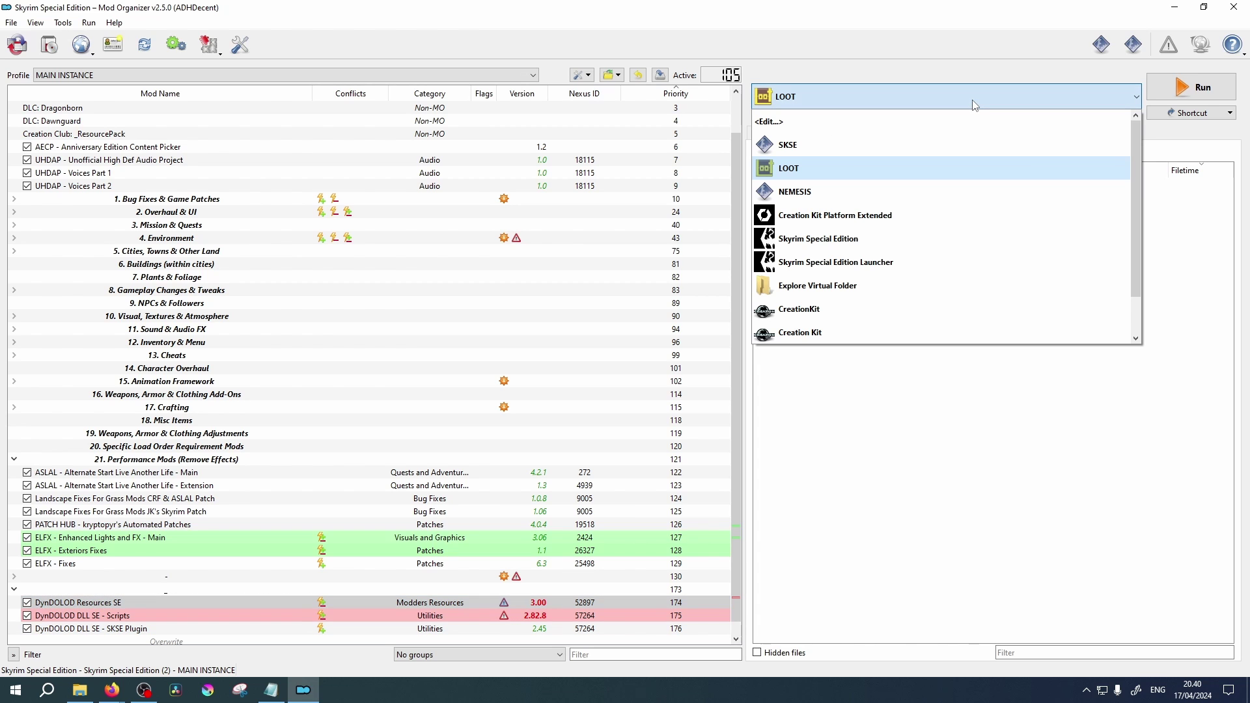
pyautogui.scroll(-1, 957, 208)
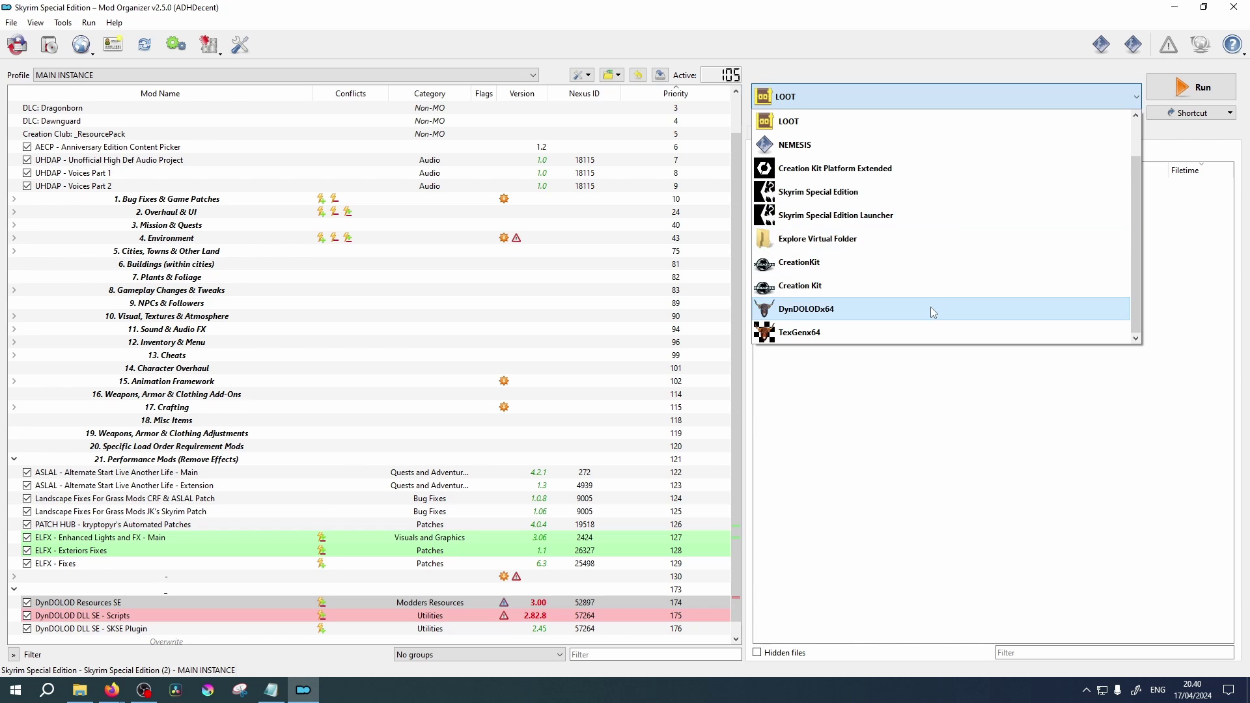
pyautogui.click(923, 331)
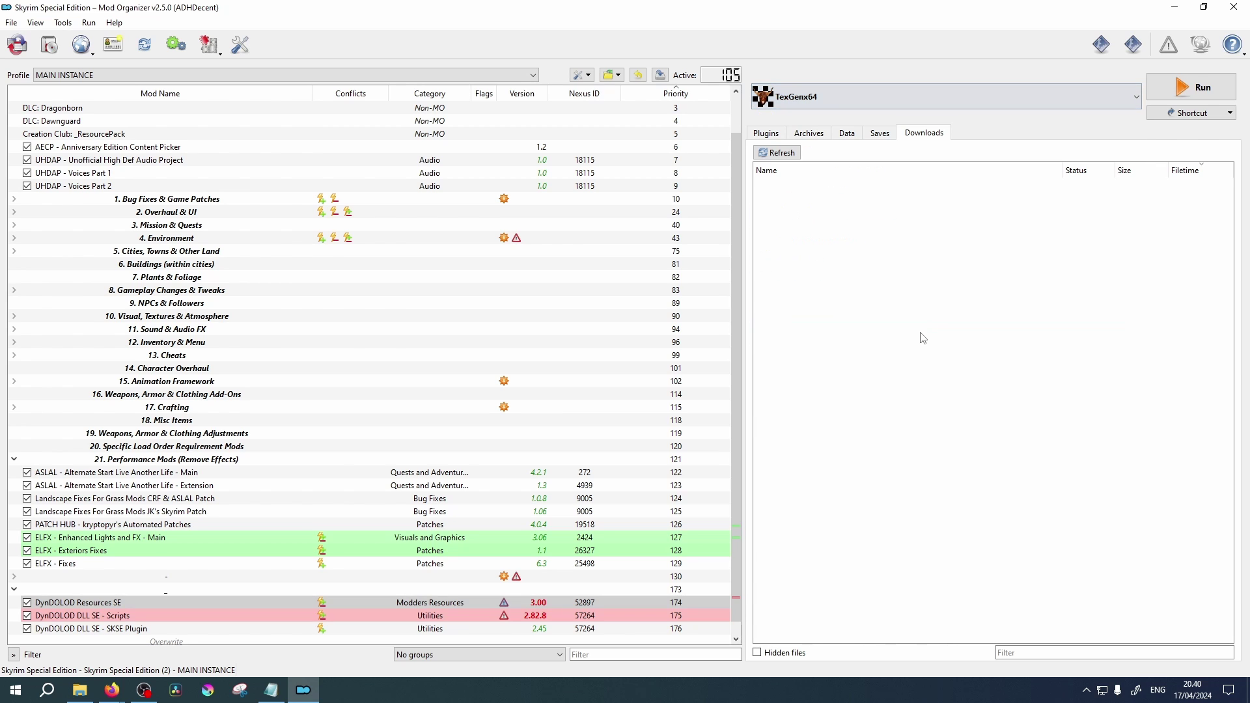
pyautogui.click(1186, 86)
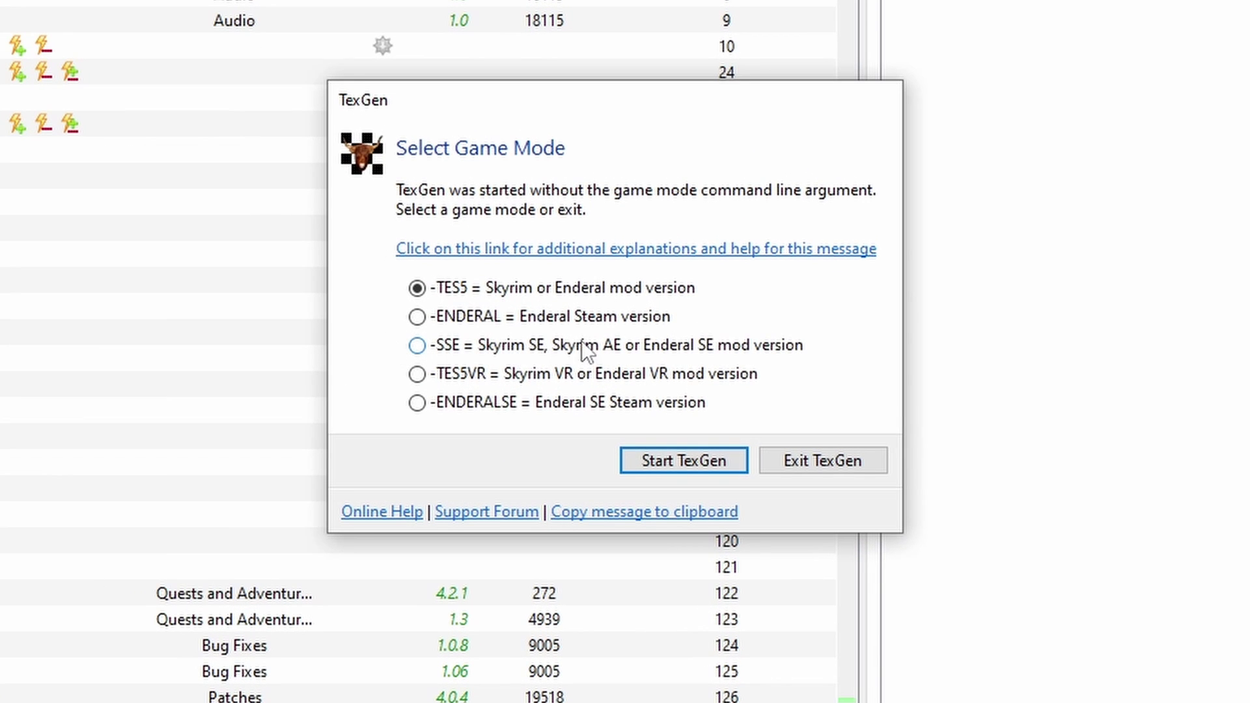
pyautogui.click(417, 347)
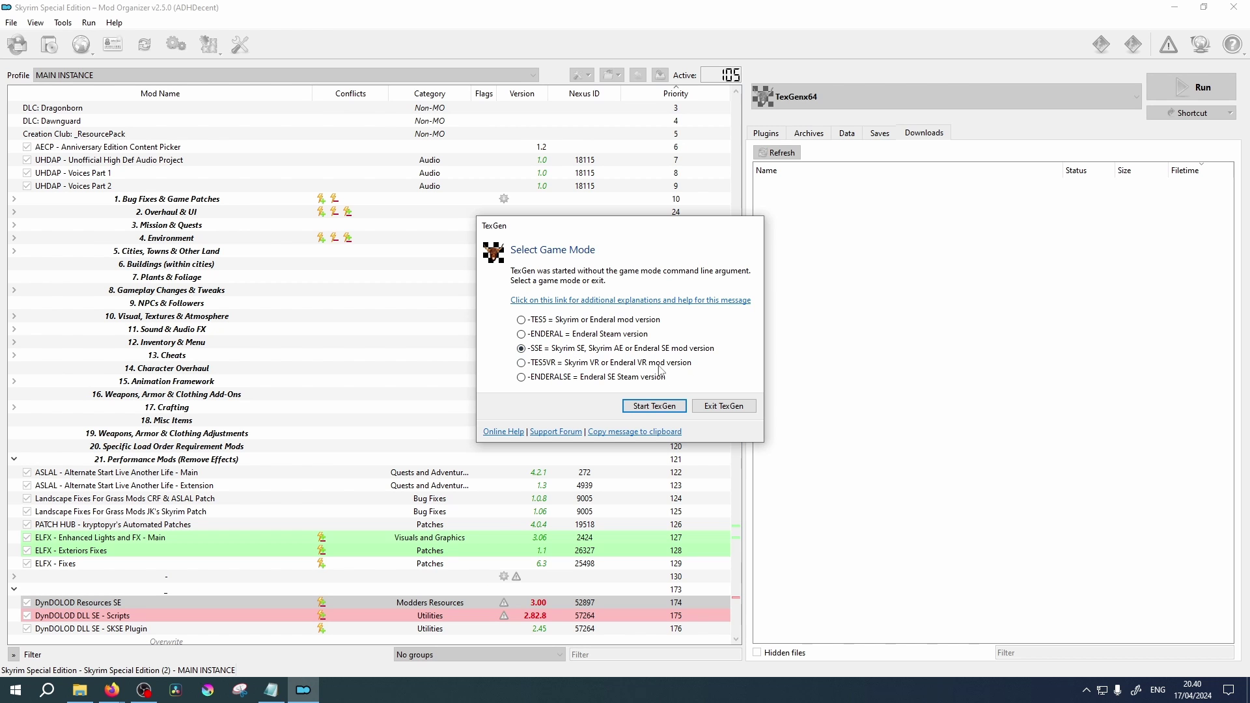
pyautogui.click(654, 406)
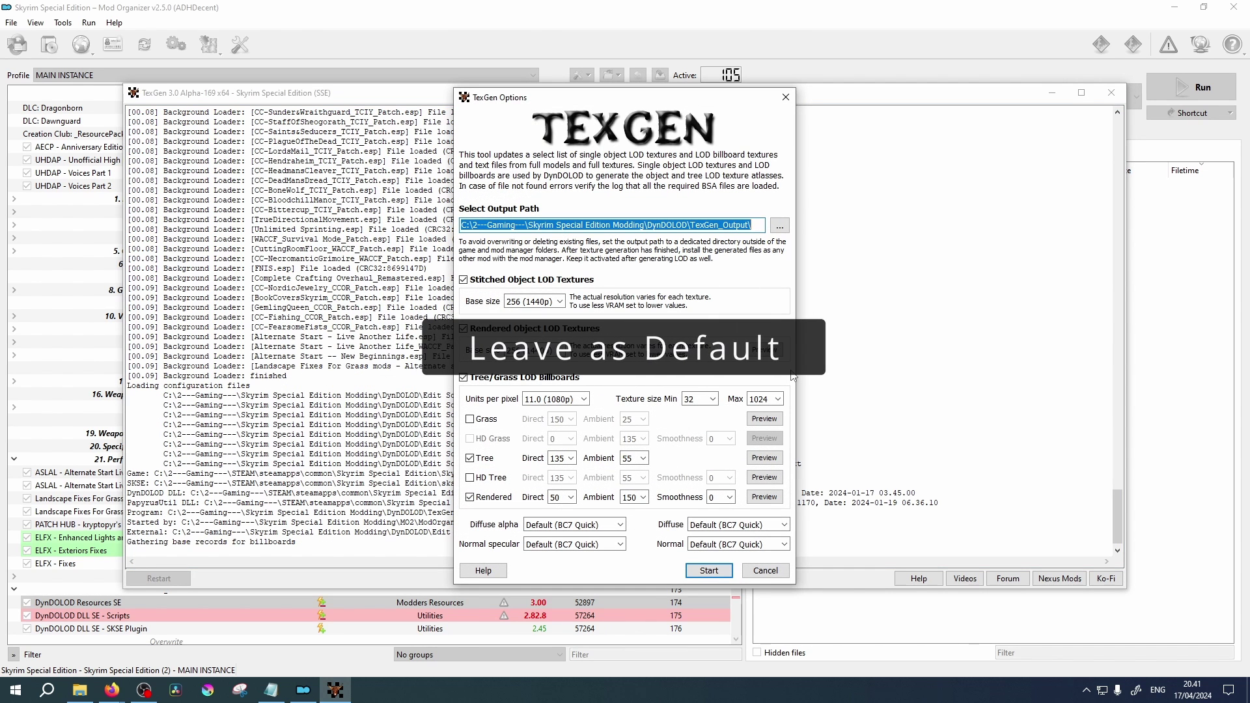
pyautogui.click(716, 569)
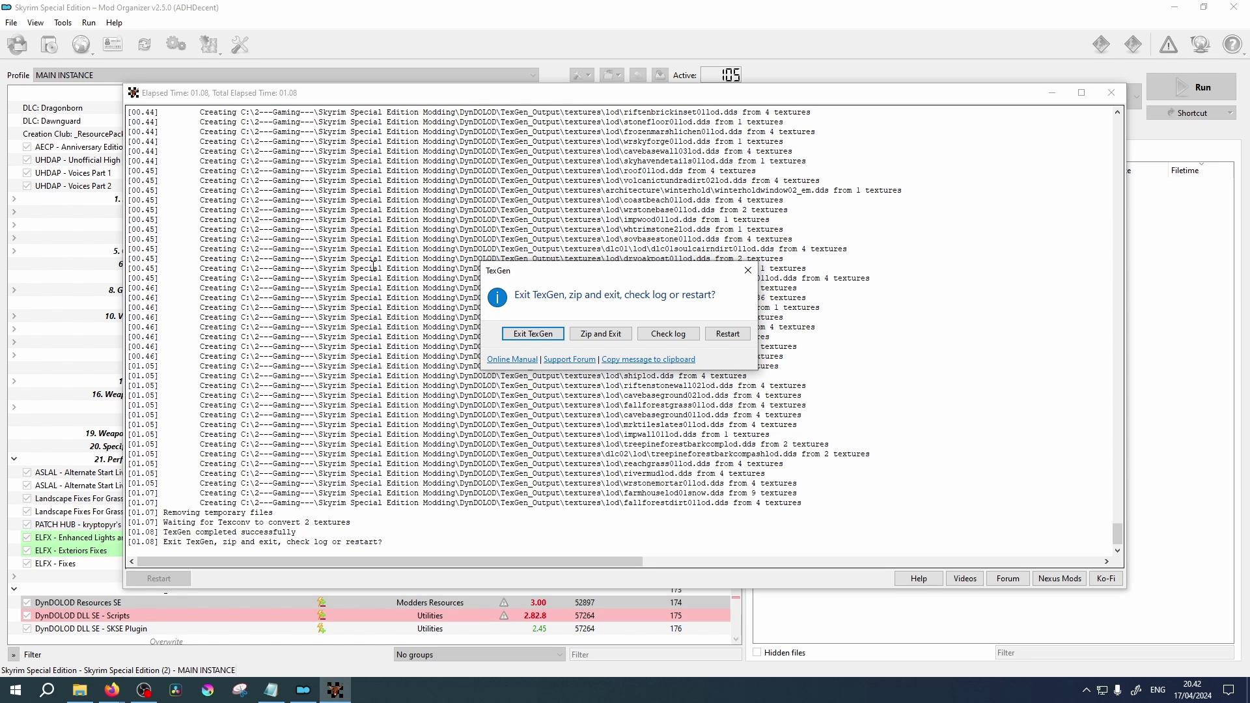
pyautogui.click(607, 339)
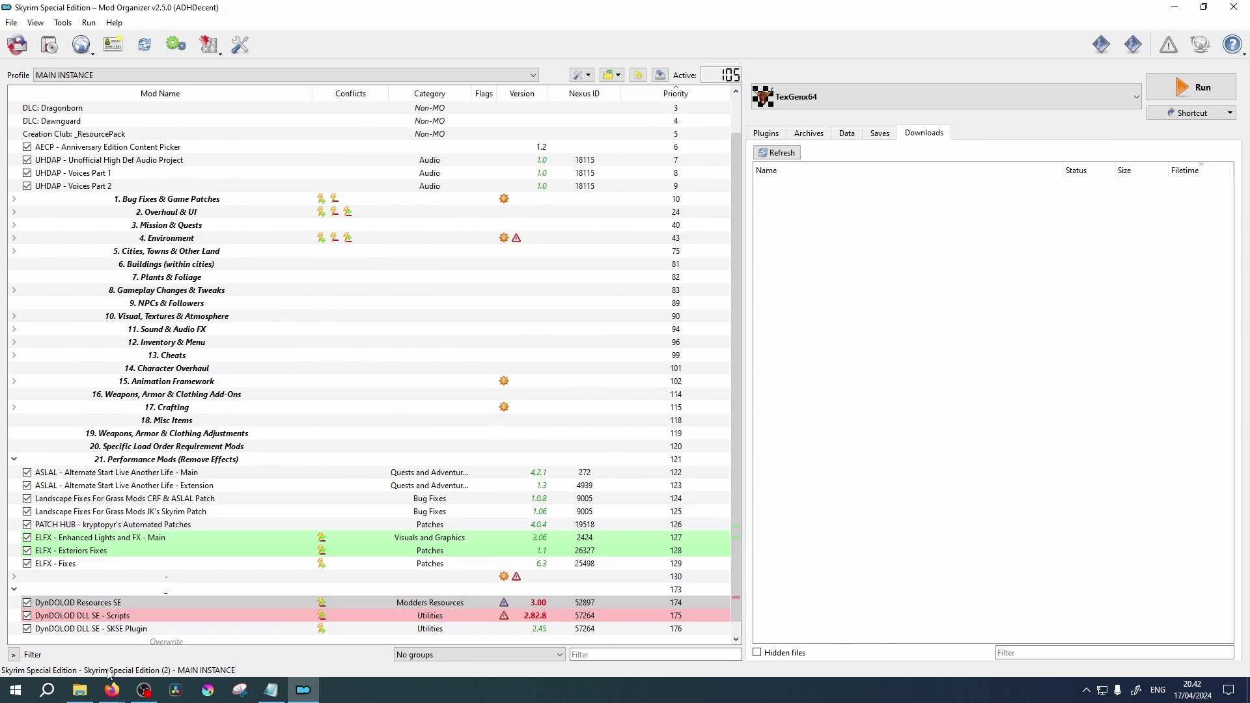
# Bring TexGen_Output.zip from the DynDOLOD folder's TexGen_Output subfolder into Mod Organizer's downloads list.
pyautogui.click(80, 690)
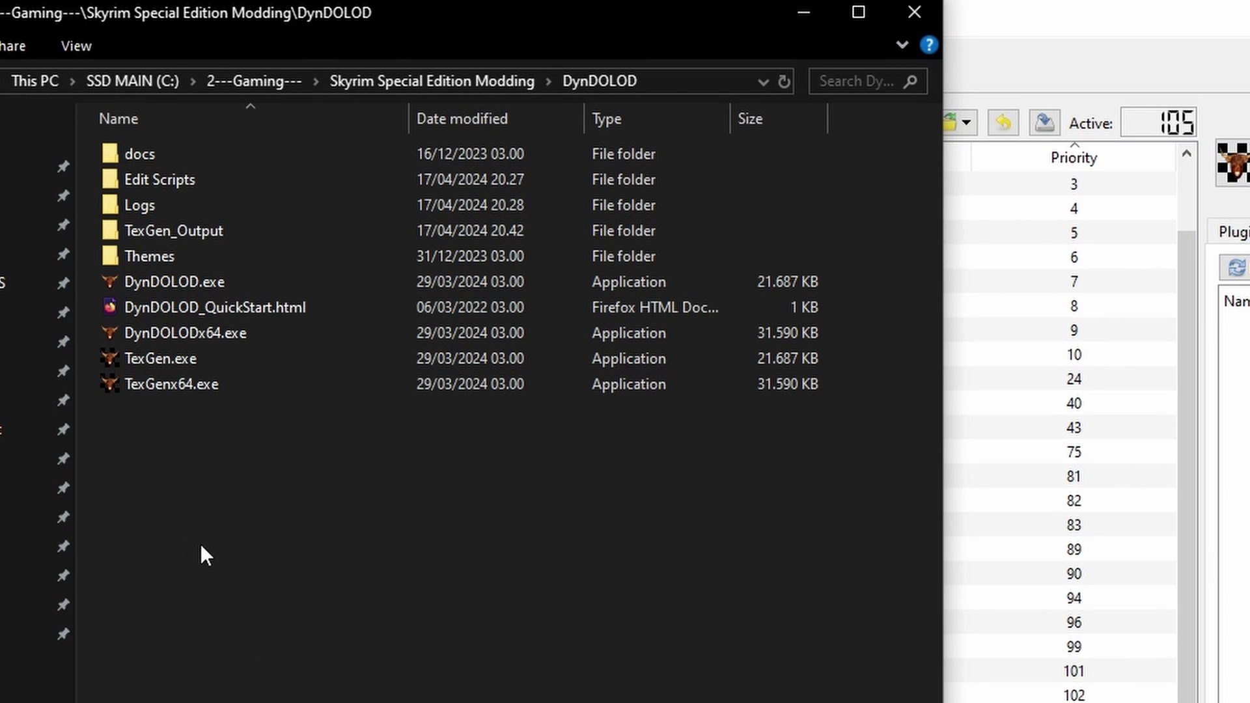
pyautogui.doubleClick(173, 231)
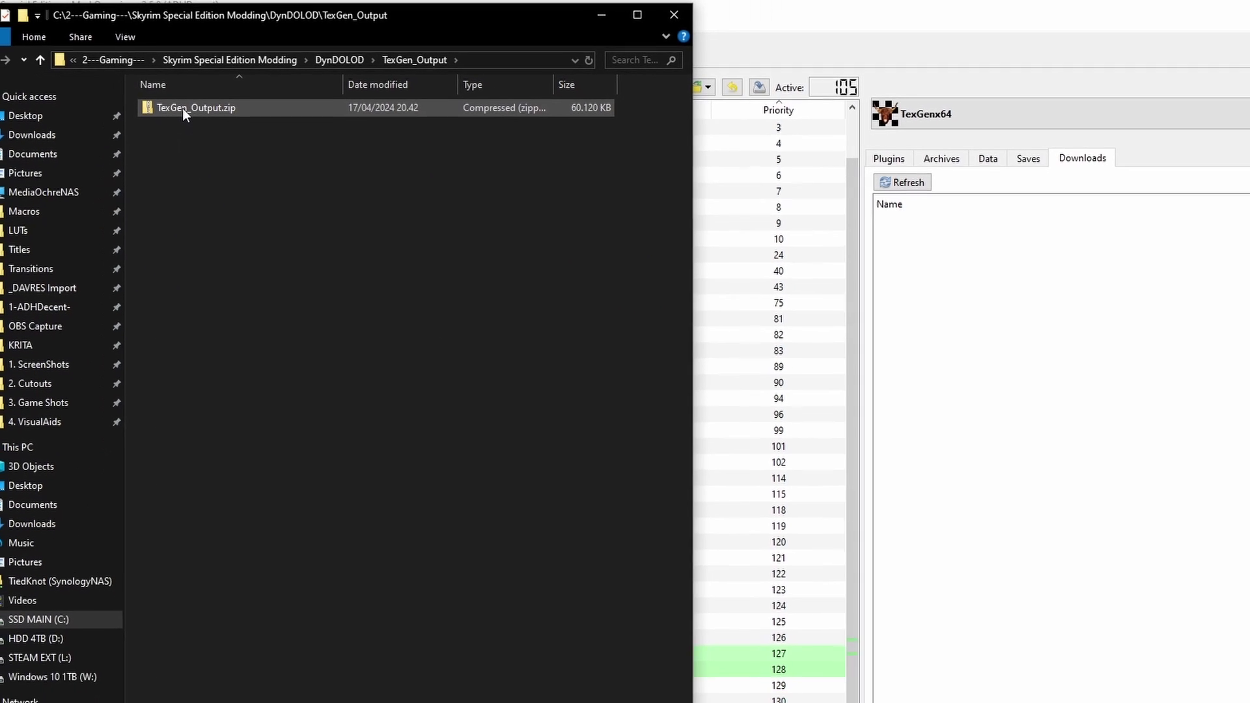
pyautogui.moveTo(188, 98); pyautogui.dragTo(958, 268)
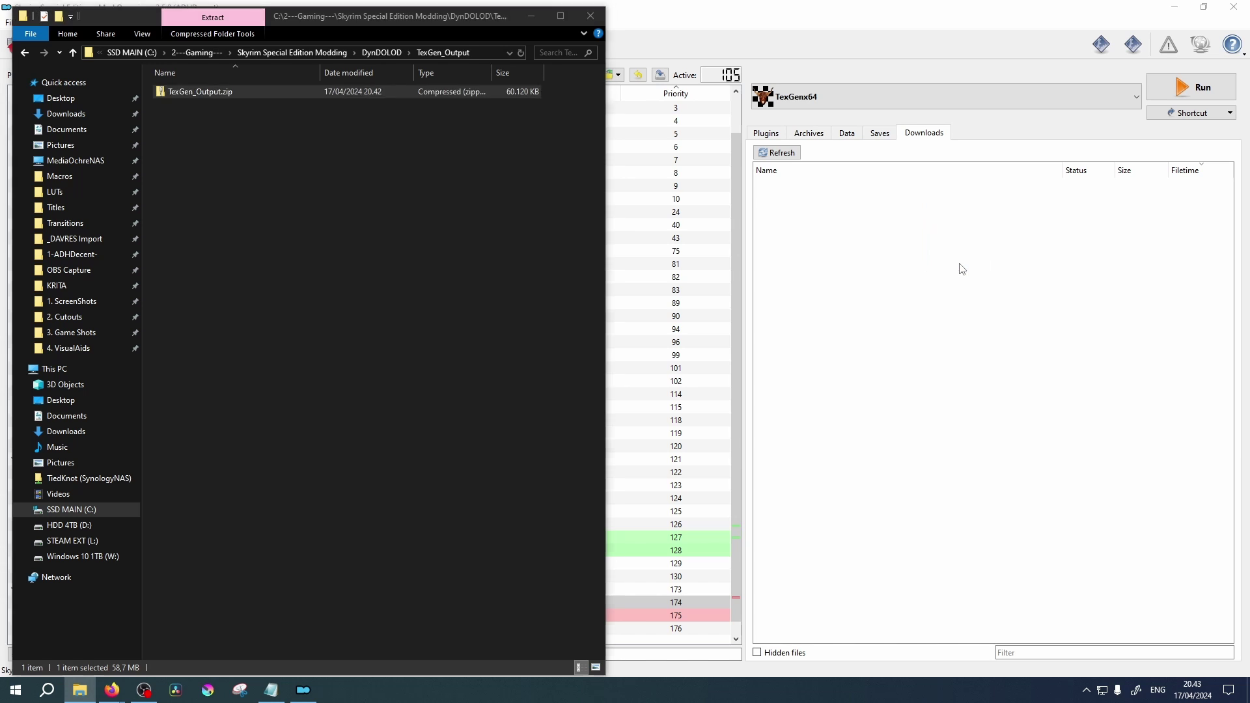
pyautogui.click(976, 296)
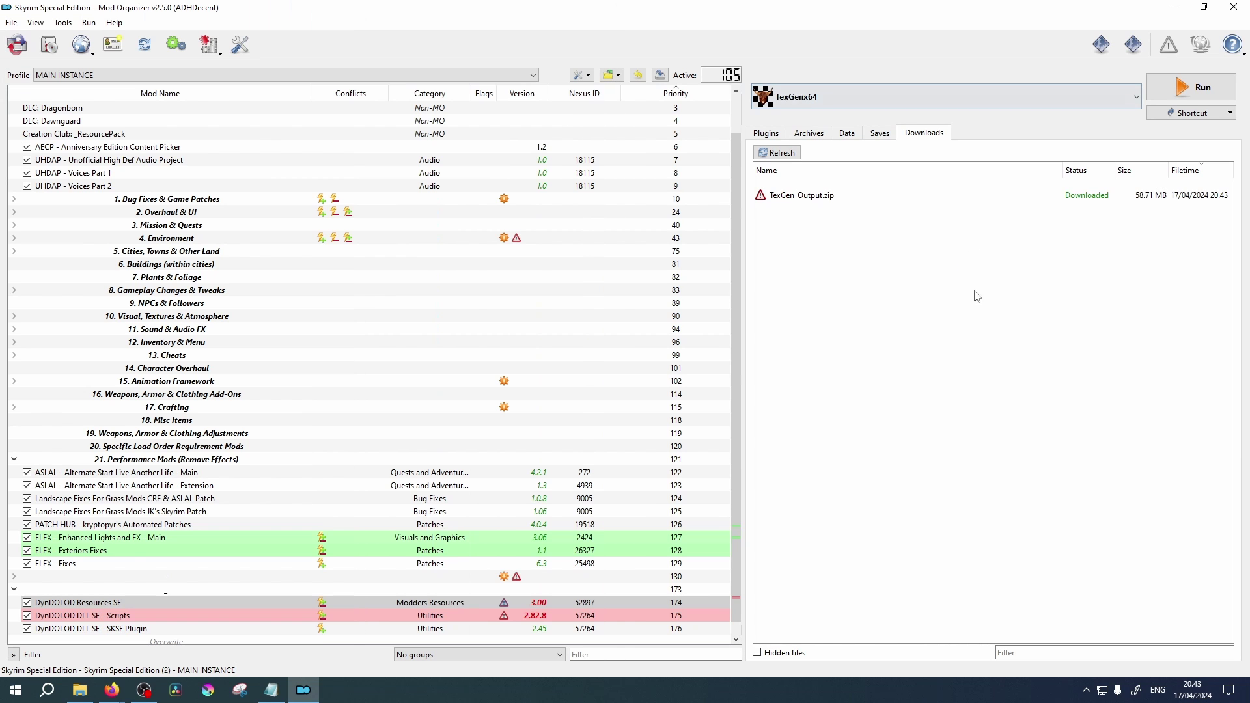
# Install the TexGen_Output.zip download under the name TexGen_Output and enable the mod.
pyautogui.doubleClick(858, 195)
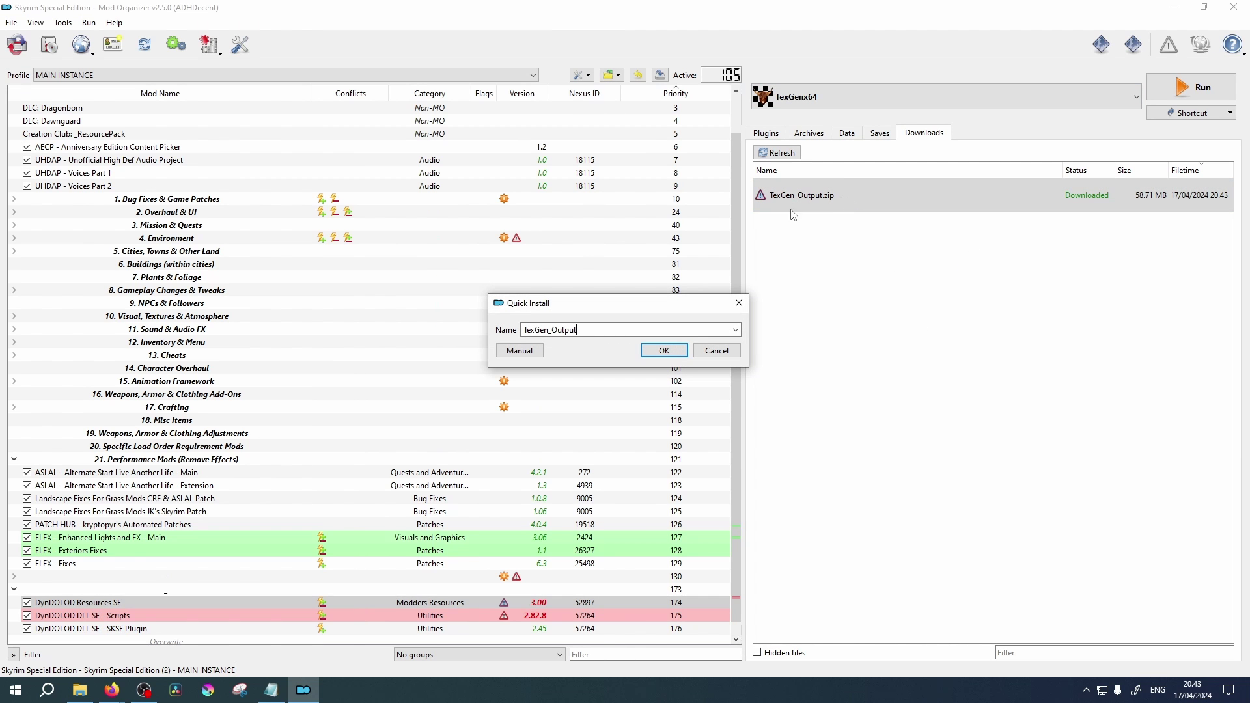
pyautogui.click(661, 350)
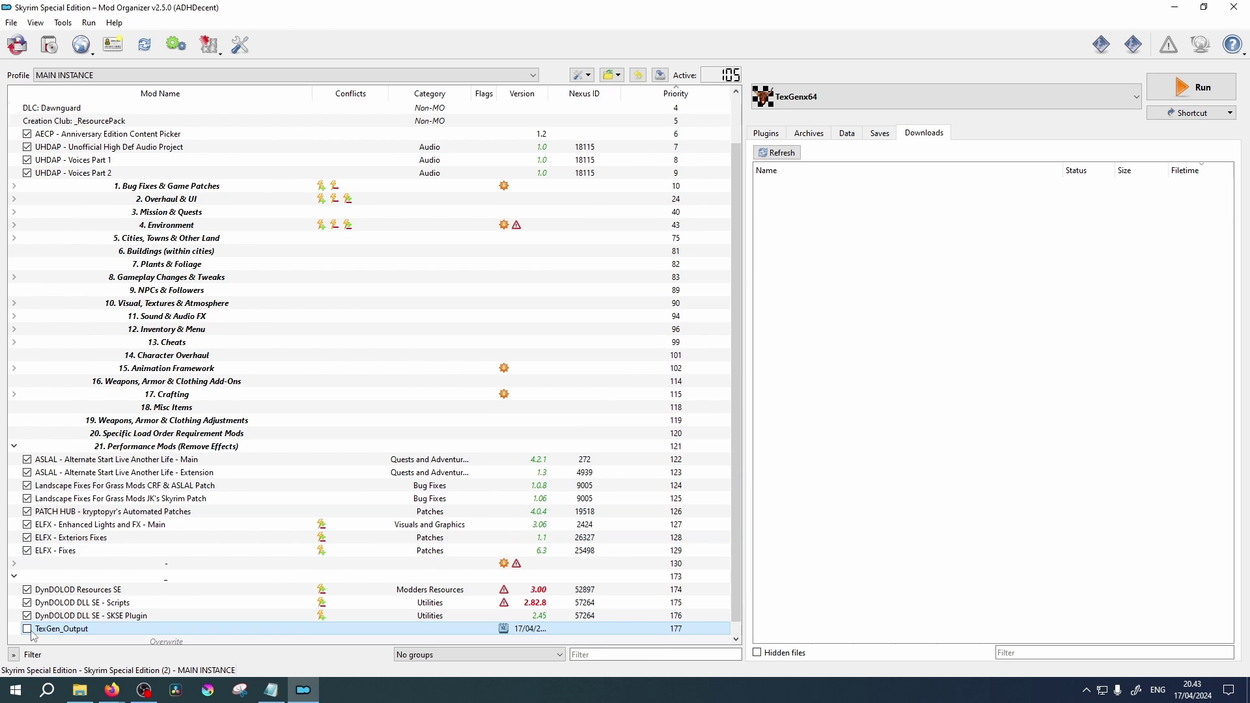
pyautogui.click(27, 628)
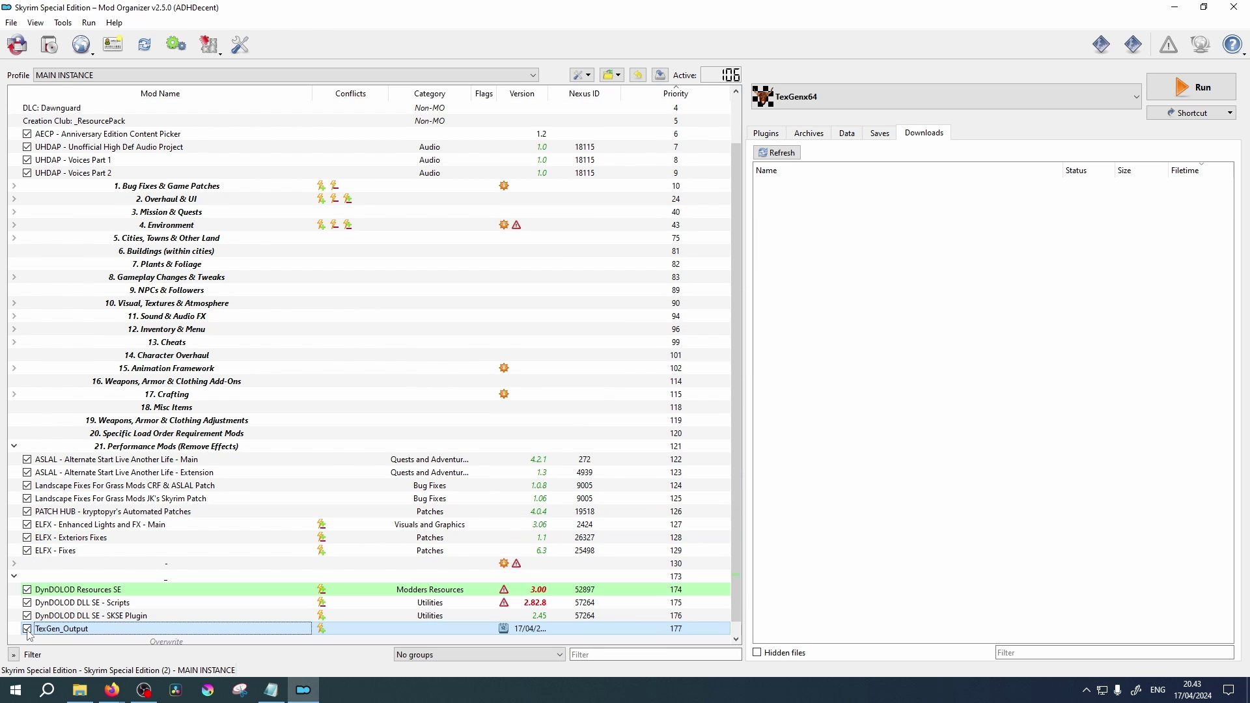
# Launch DynDOLODx64 from Mod Organizer and start it in the SSE game mode.
pyautogui.click(912, 97)
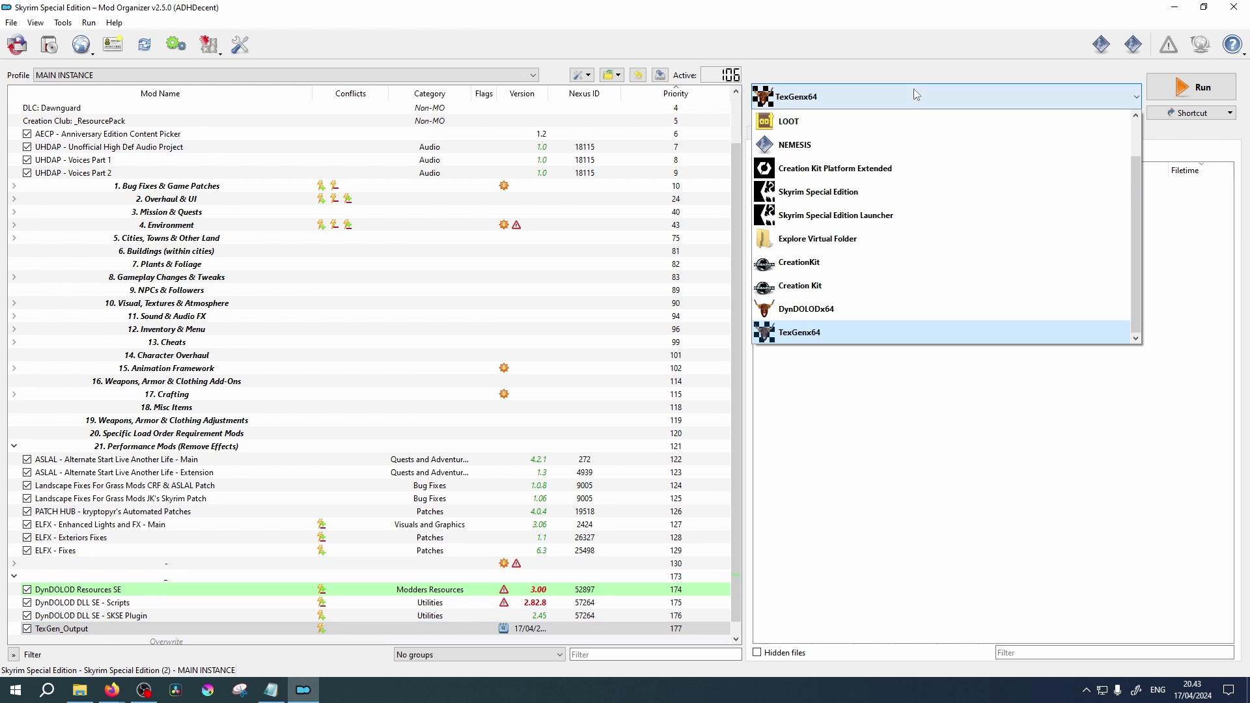
pyautogui.click(845, 309)
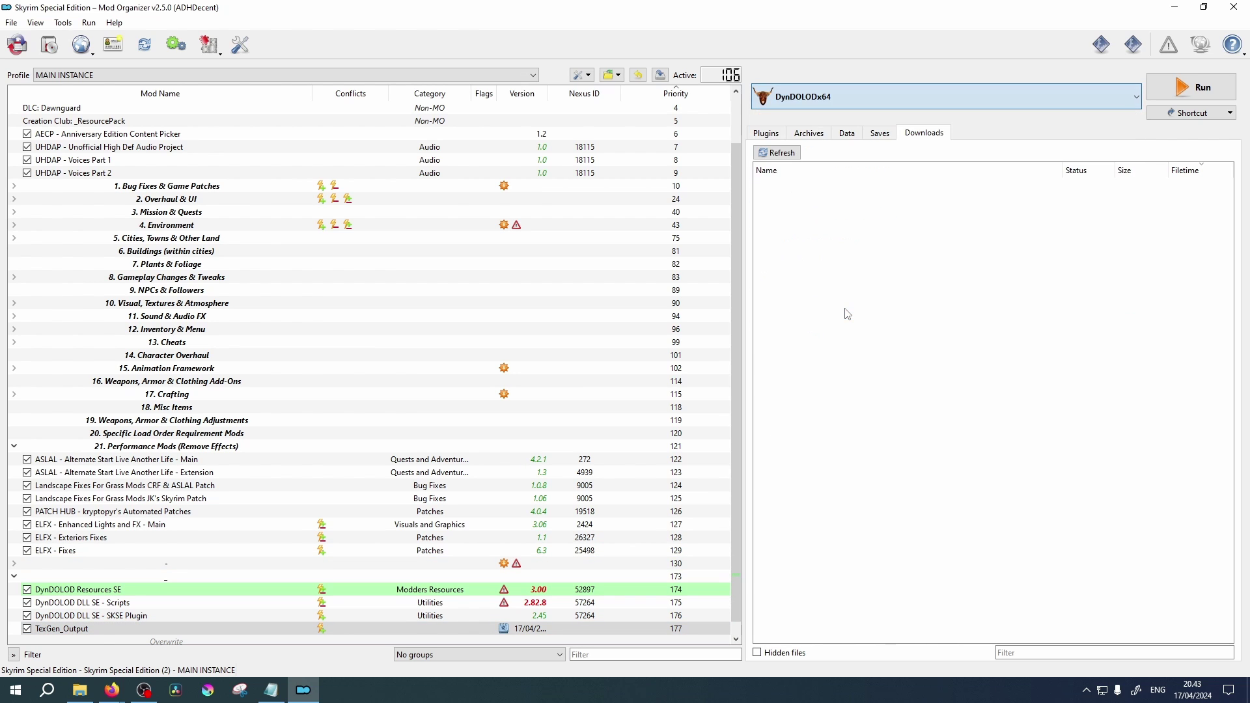
pyautogui.click(1174, 86)
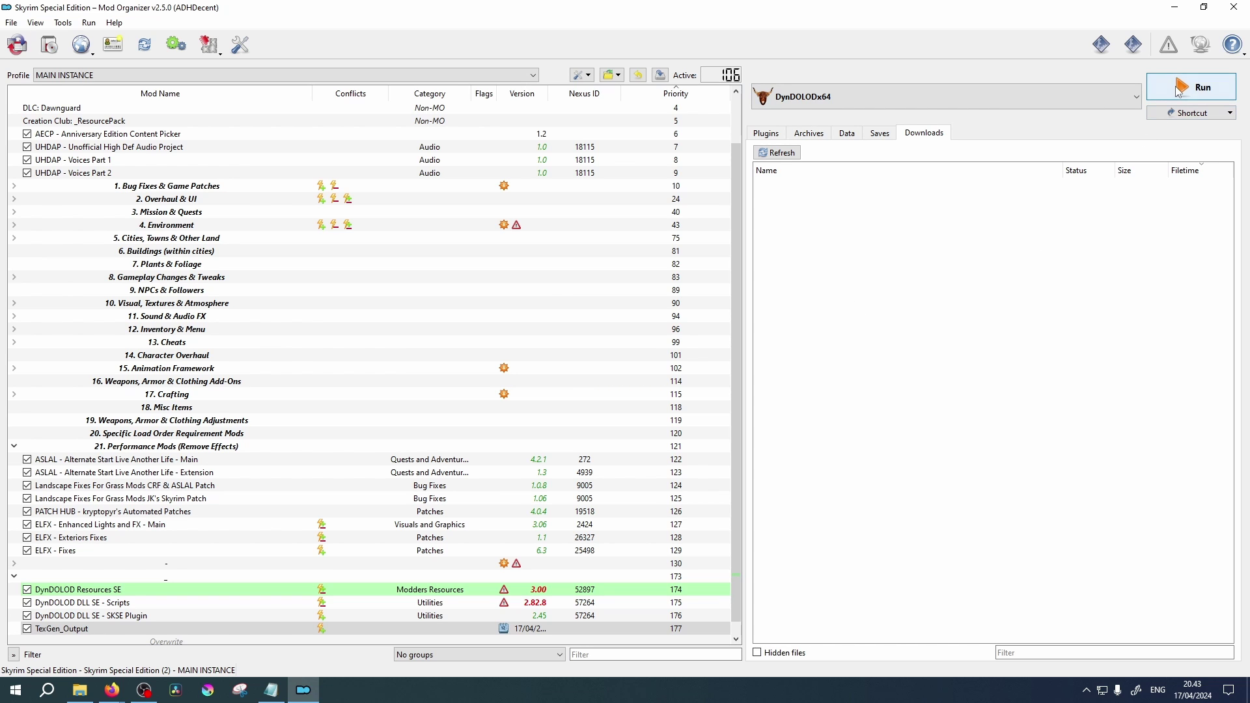
pyautogui.click(520, 349)
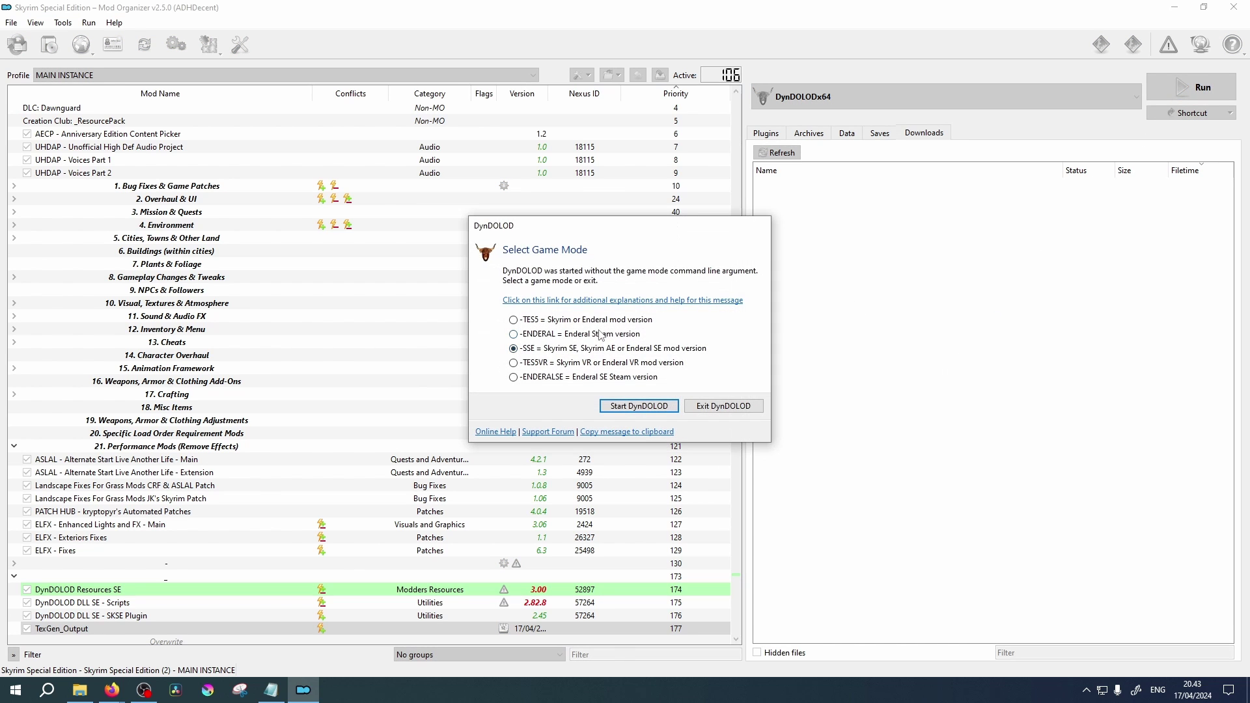
pyautogui.click(638, 405)
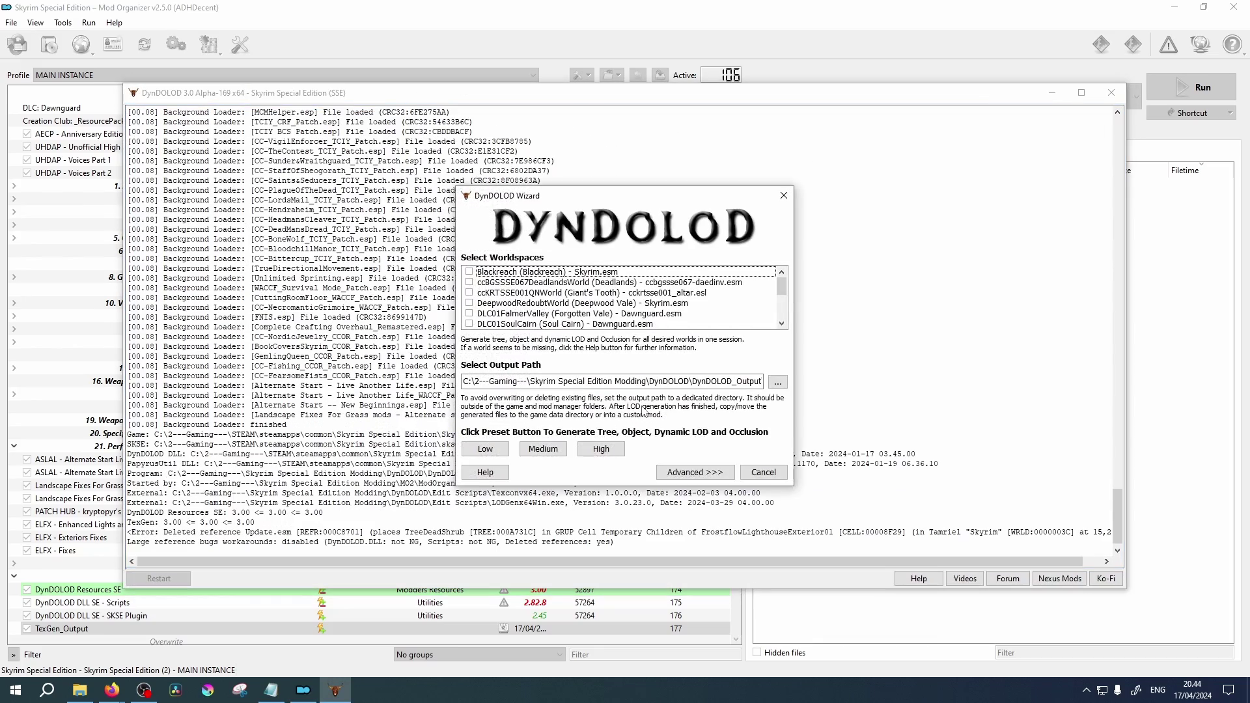
# Generate LODs for every listed worldspace with the Medium preset, and exit with the plugins saved and the output zipped.
pyautogui.click(469, 271)
pyautogui.click(470, 282)
pyautogui.click(469, 292)
pyautogui.click(470, 302)
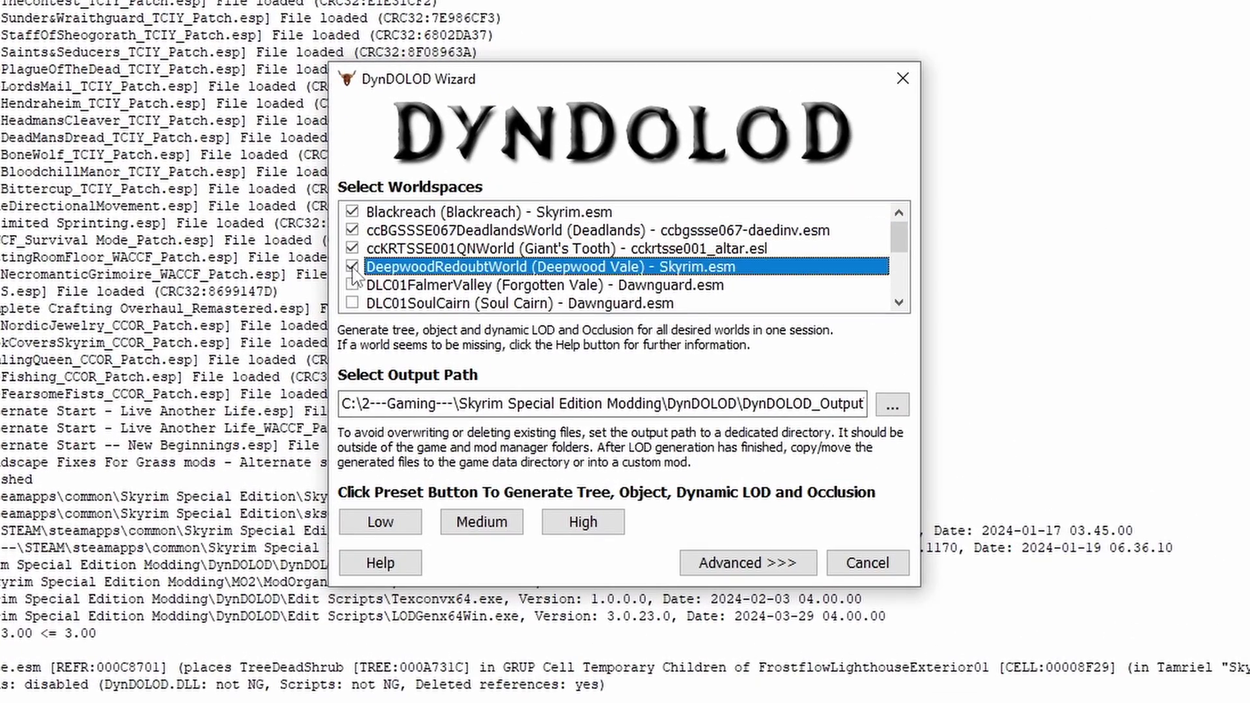
pyautogui.click(352, 285)
pyautogui.scroll(-3, 361, 293)
pyautogui.click(364, 304)
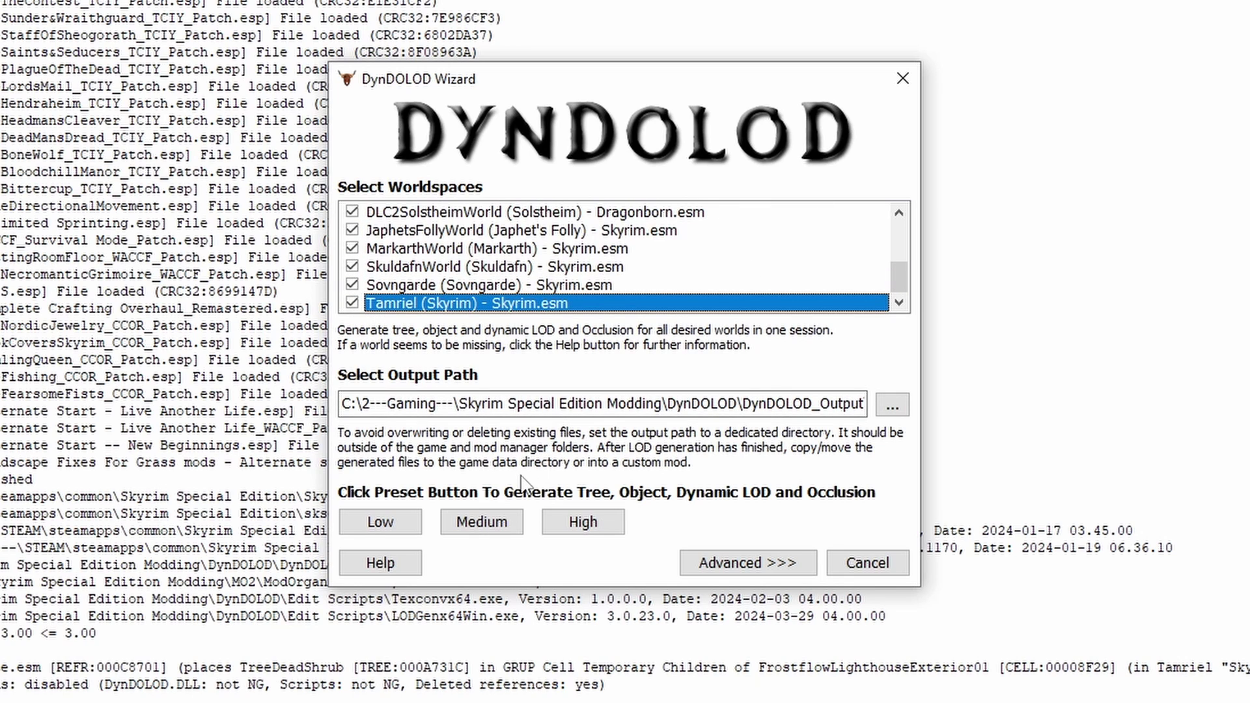
pyautogui.click(495, 524)
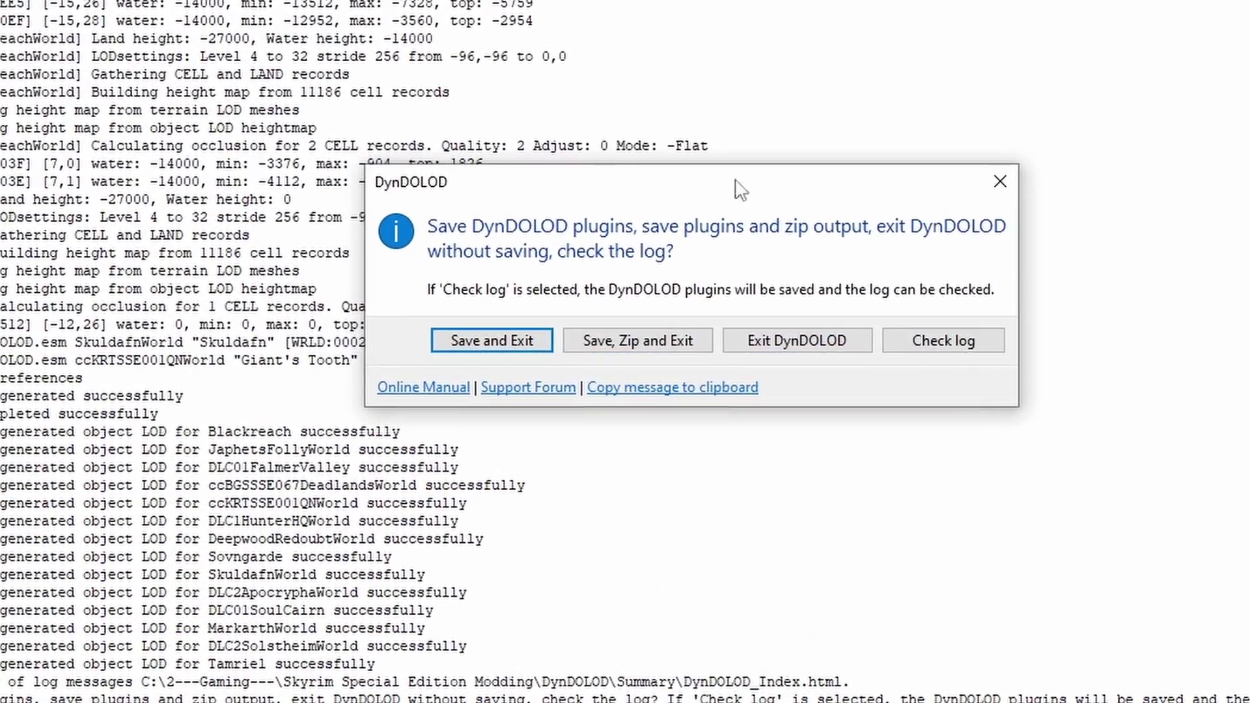
pyautogui.click(682, 345)
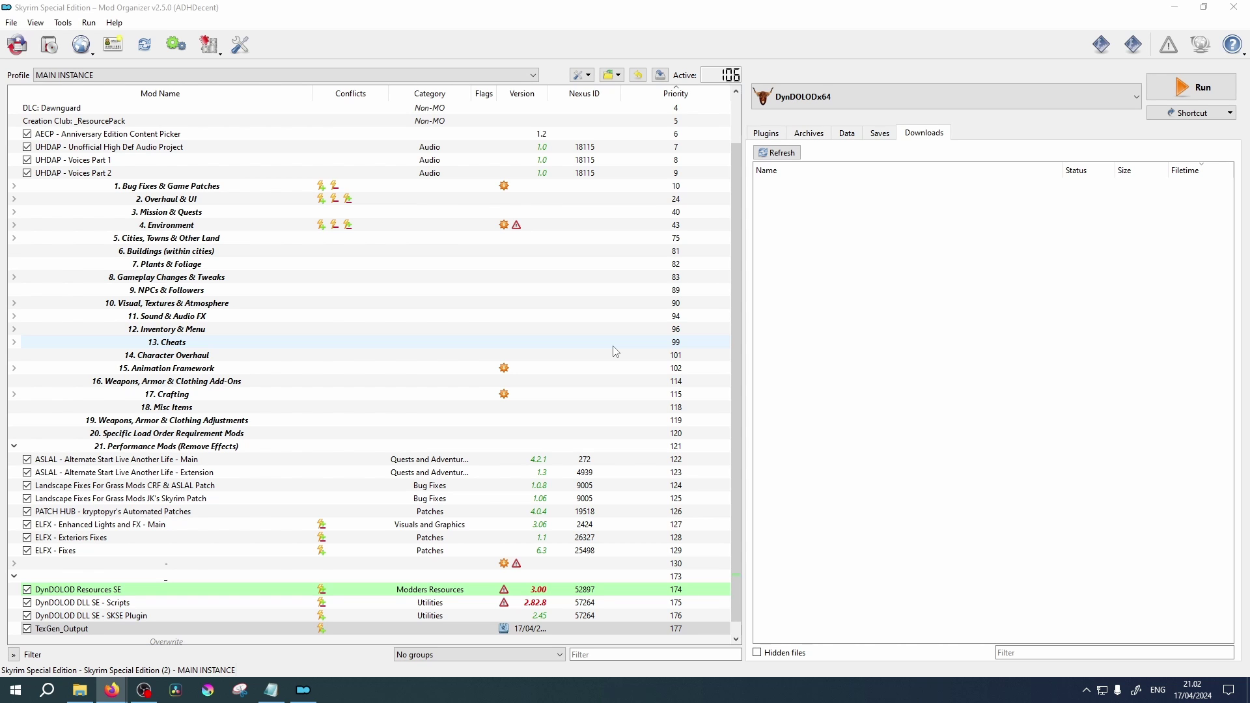
# Bring DynDOLOD_Output.zip from the DynDOLOD folder's DynDOLOD_Output subfolder into Mod Organizer's downloads list.
pyautogui.click(80, 690)
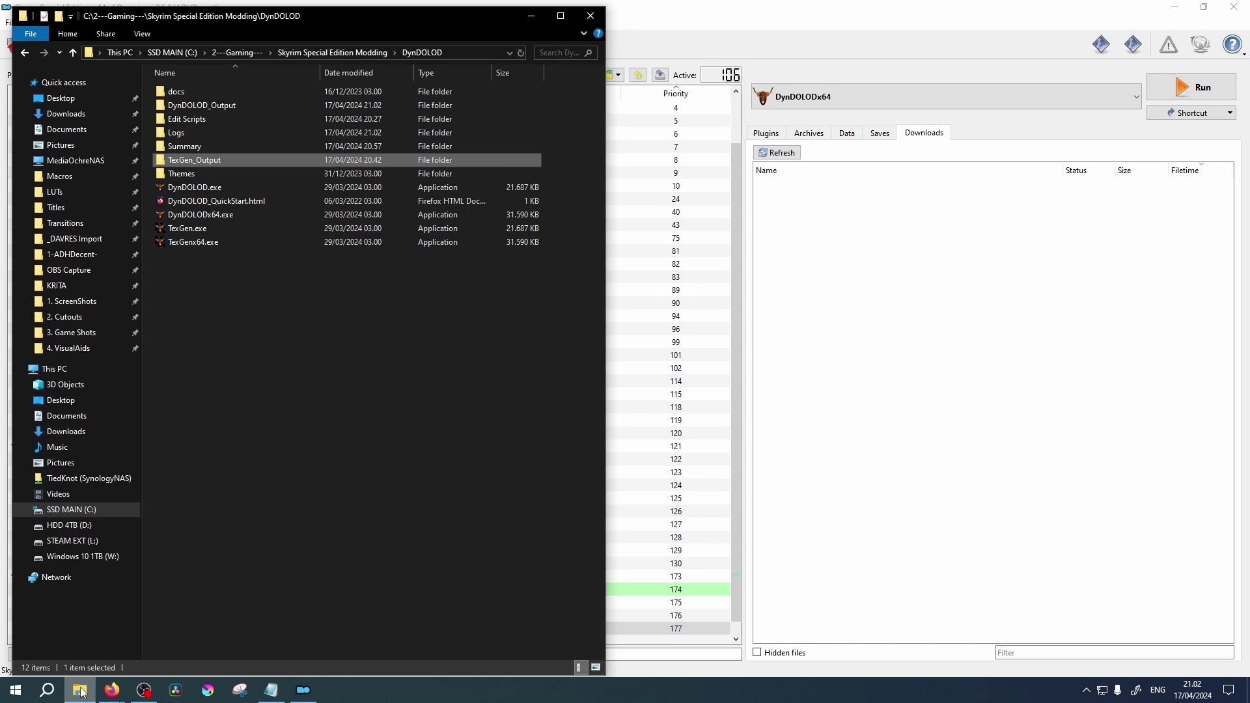
pyautogui.click(267, 419)
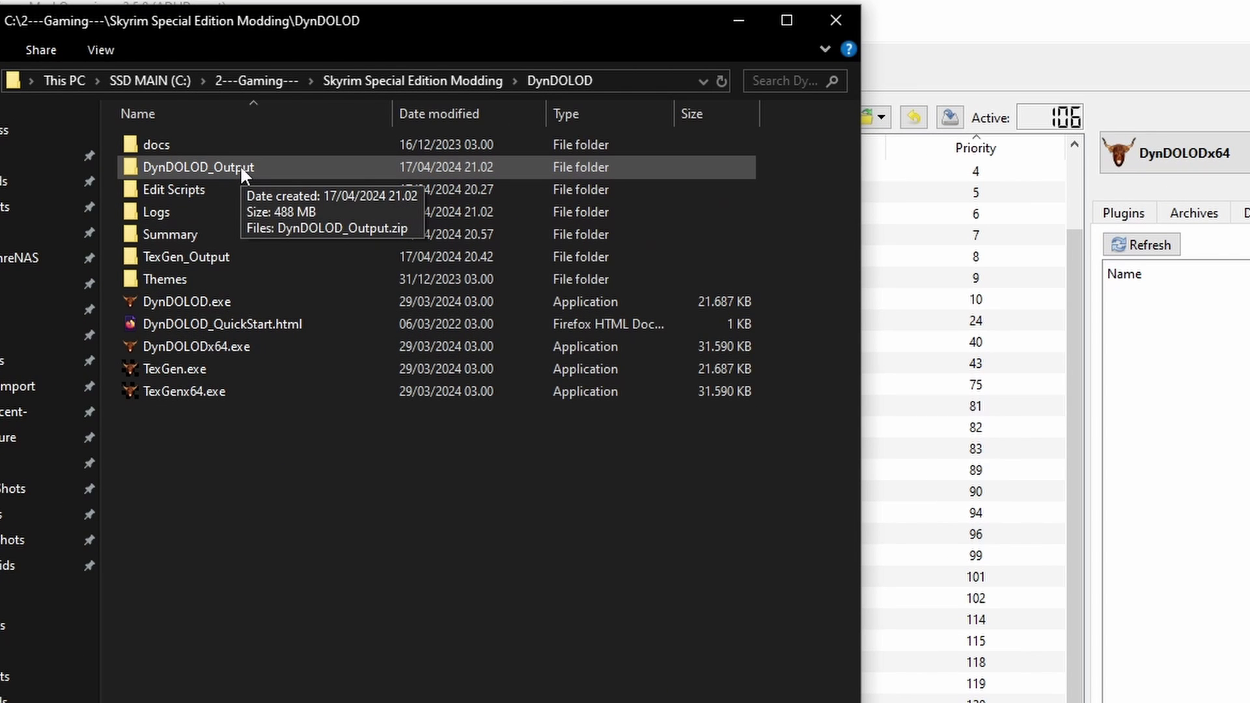
pyautogui.doubleClick(239, 167)
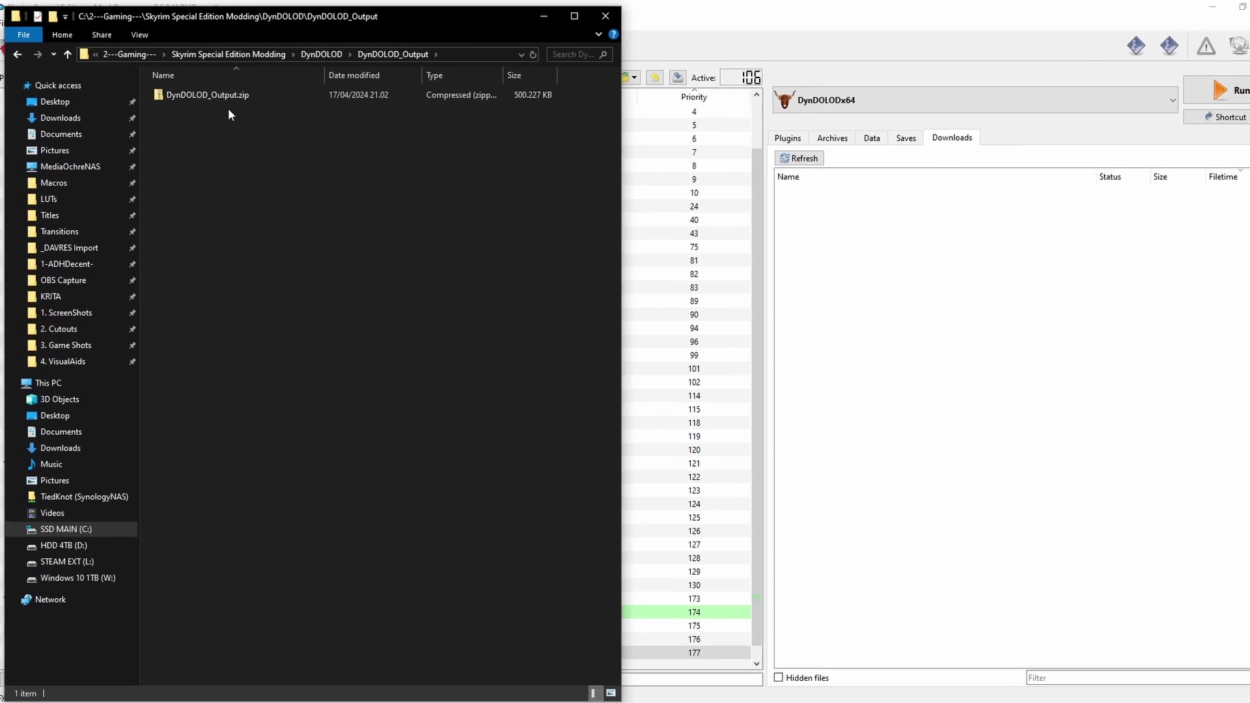
pyautogui.moveTo(216, 97); pyautogui.dragTo(939, 280)
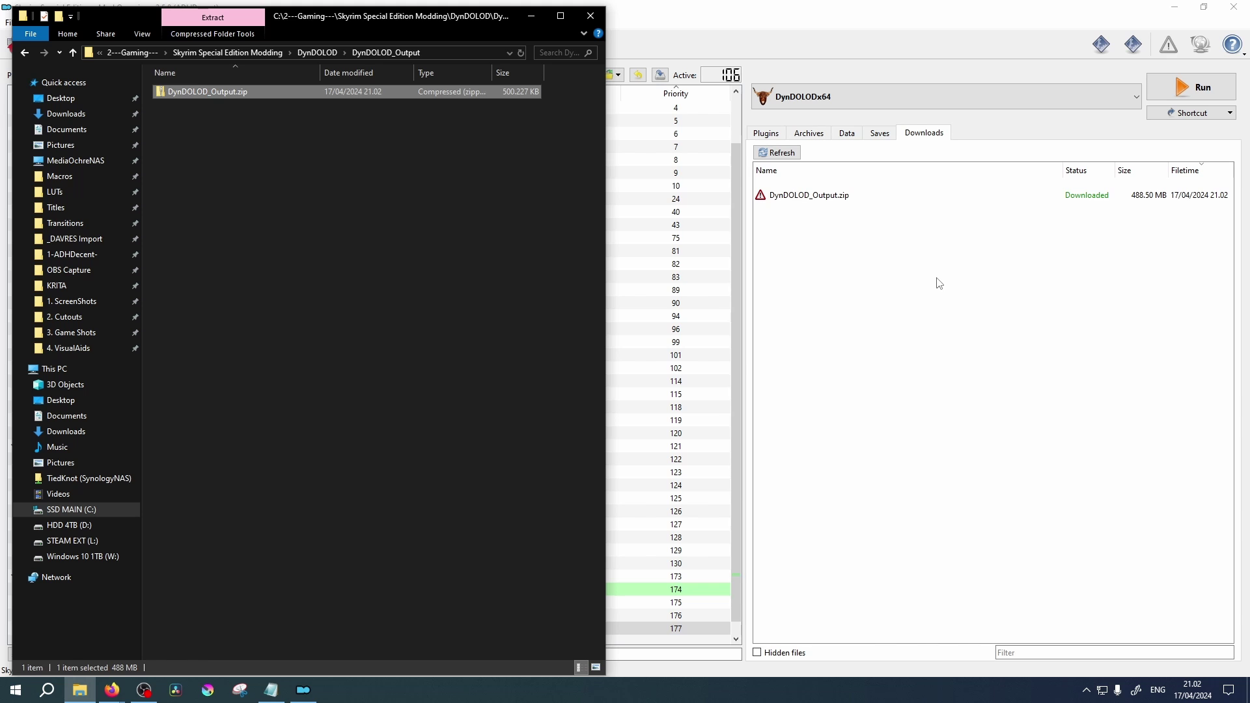
pyautogui.hotkey('alt', 'Up')
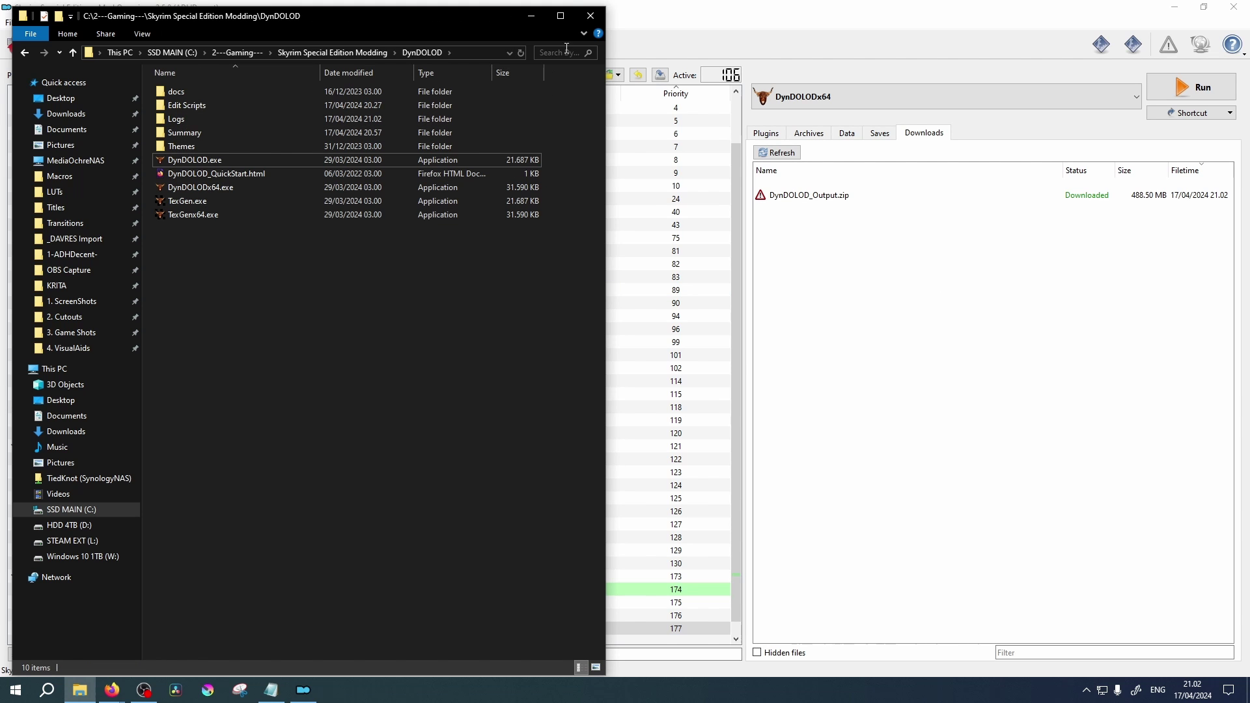
pyautogui.click(591, 15)
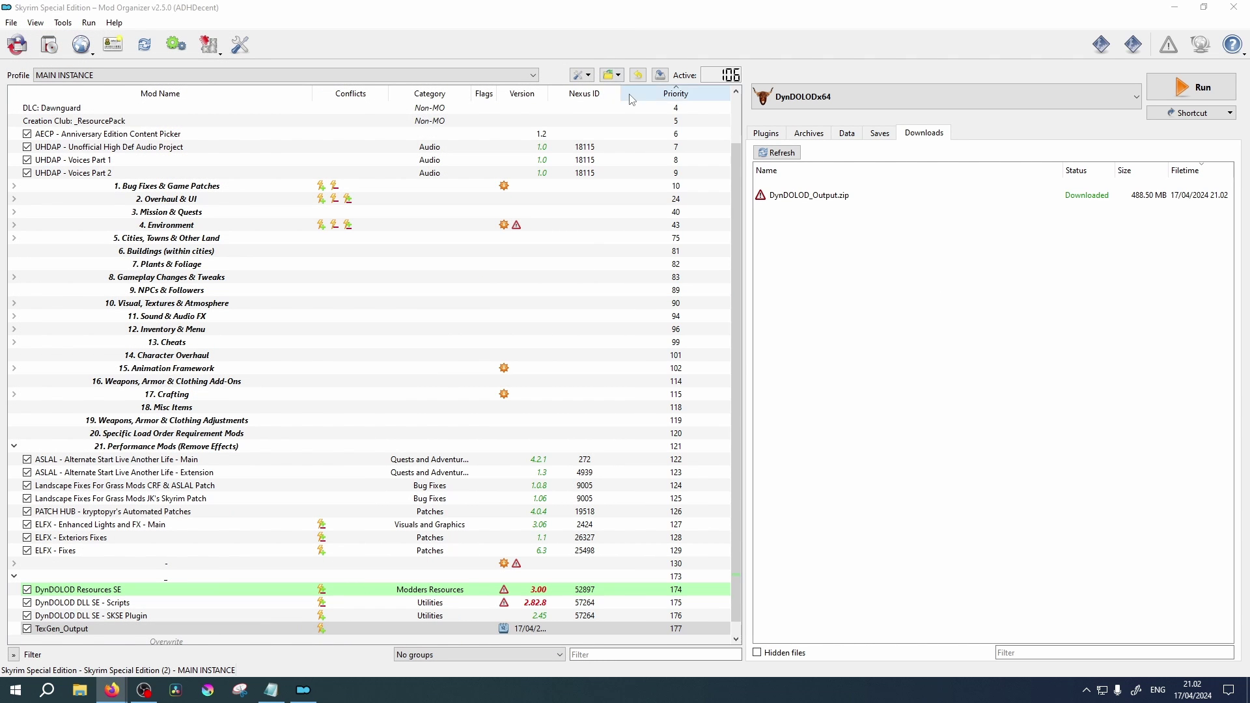
# Install the DynDOLOD_Output.zip download under the name DynDOLOD_Output and enable the mod.
pyautogui.doubleClick(965, 194)
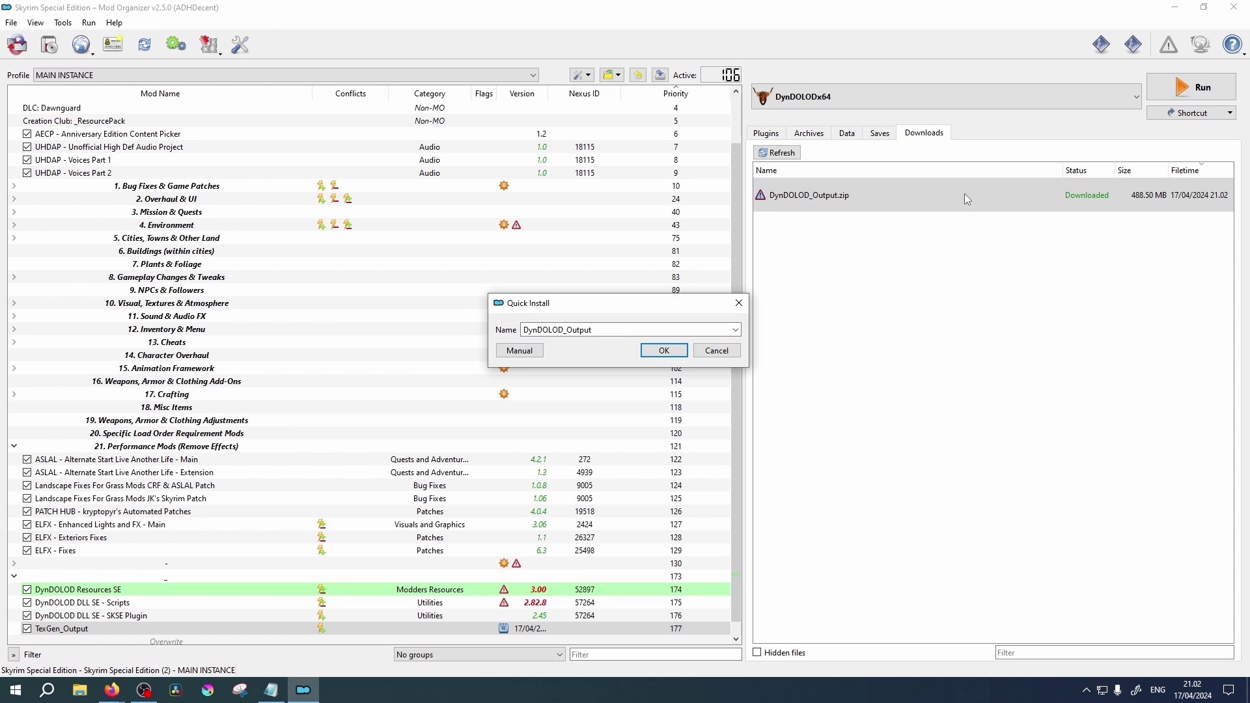
pyautogui.press('Return')
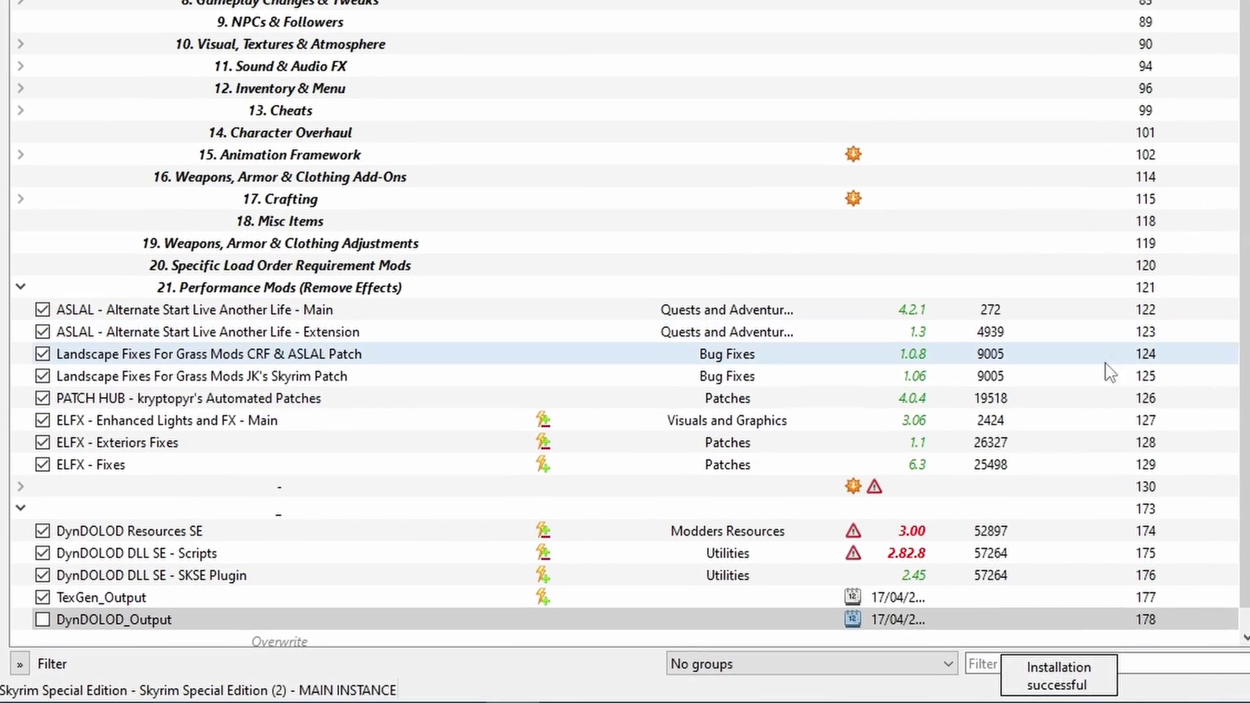
pyautogui.click(26, 641)
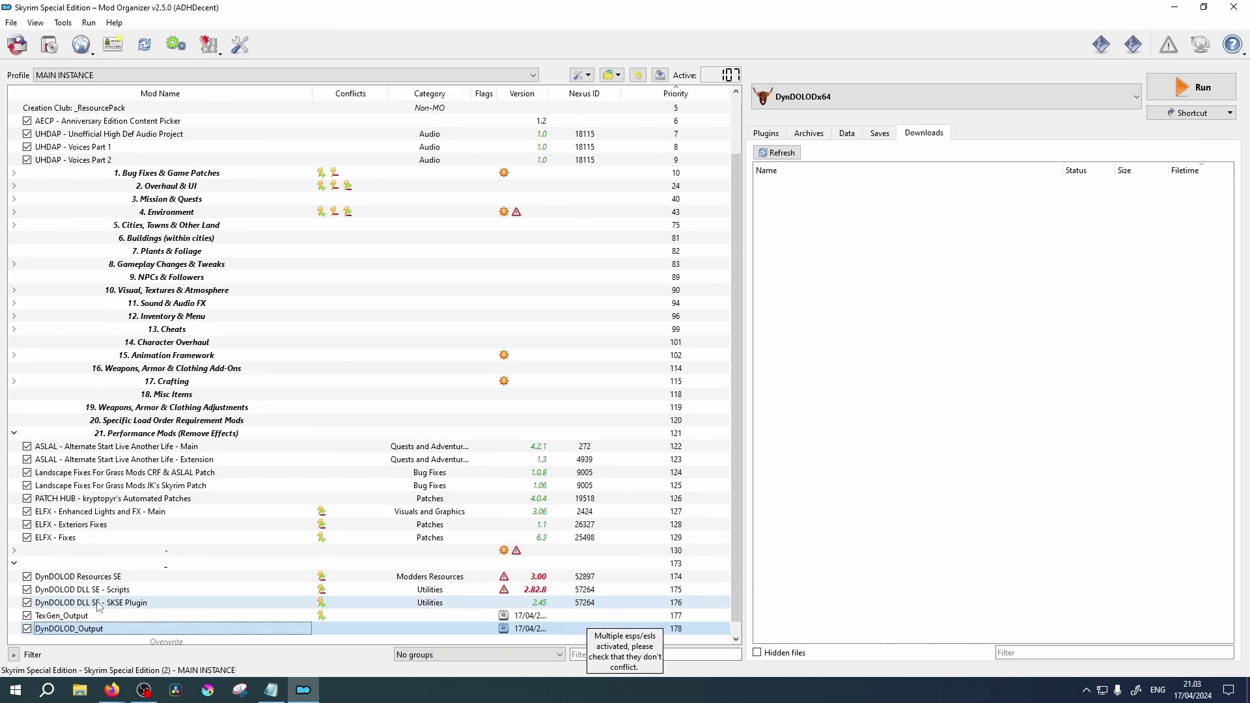
# Move the three DynDOLOD mods, TexGen_Output and DynDOLOD_Output directly below ELFX - Fixes in the mod order.
pyautogui.click(188, 531)
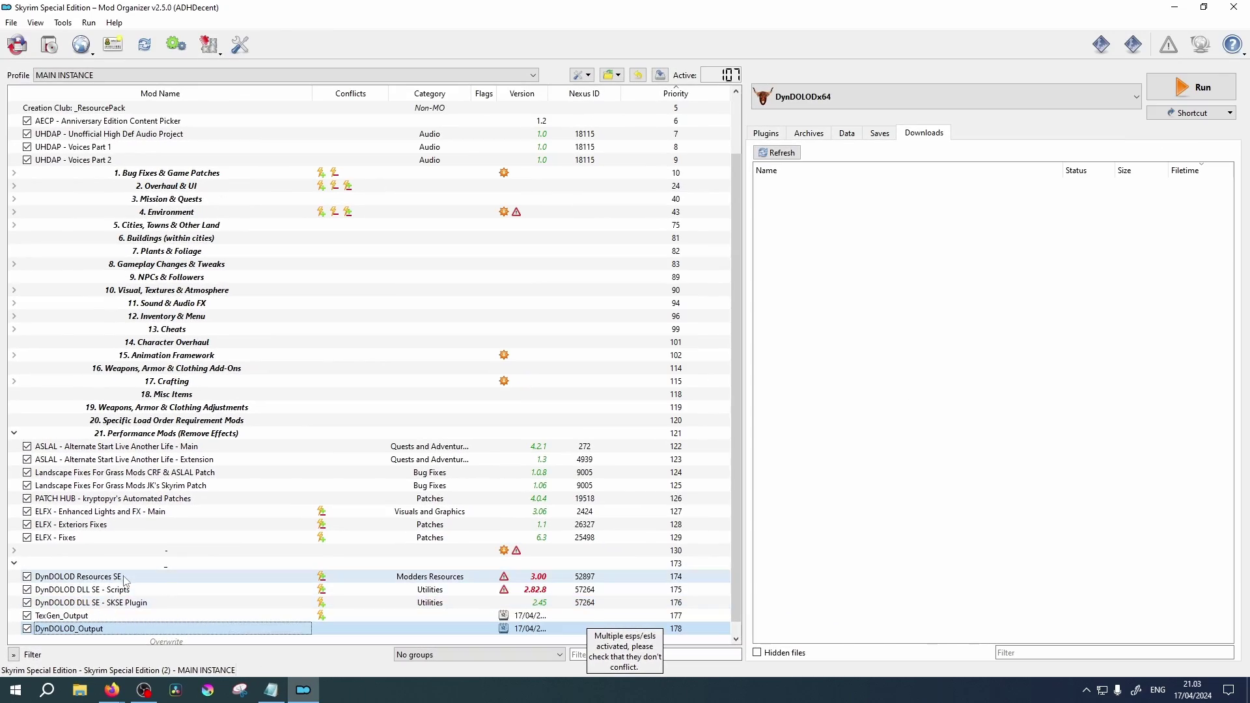
pyautogui.click(89, 630)
pyautogui.moveTo(89, 600); pyautogui.dragTo(89, 551)
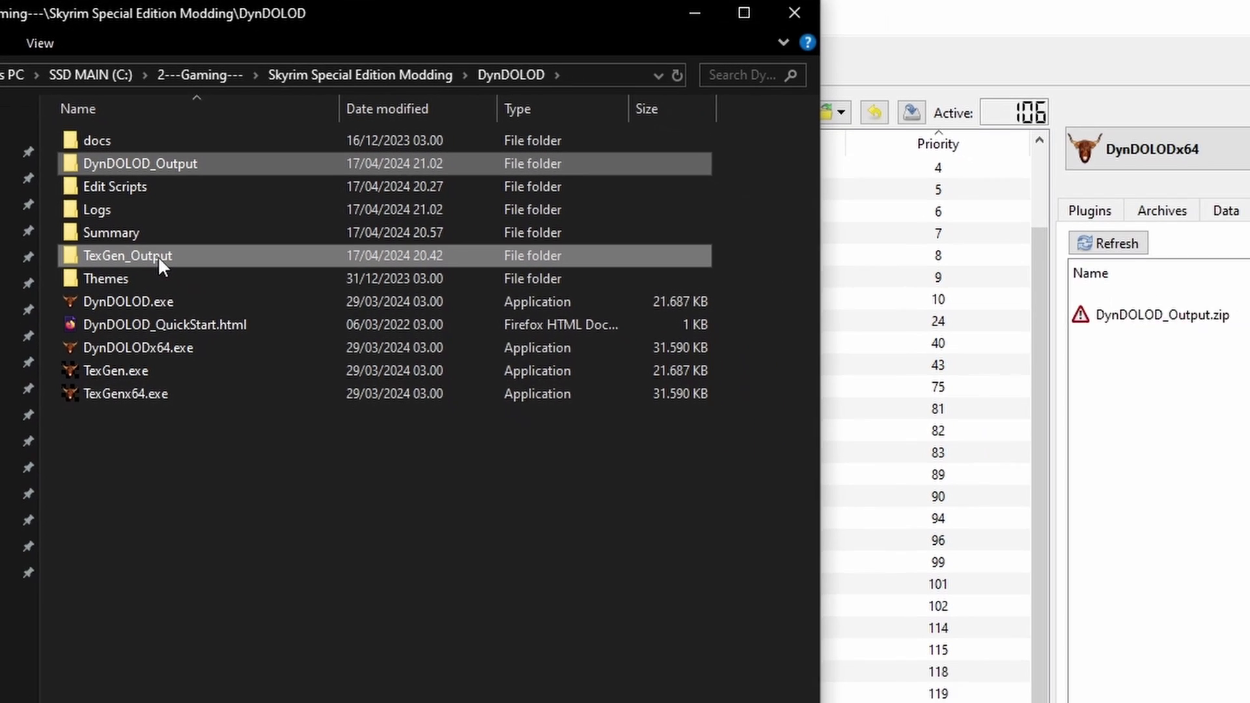
# Delete the DynDOLOD_Output and TexGen_Output folders from the DynDOLOD folder.
pyautogui.rightClick(157, 254)
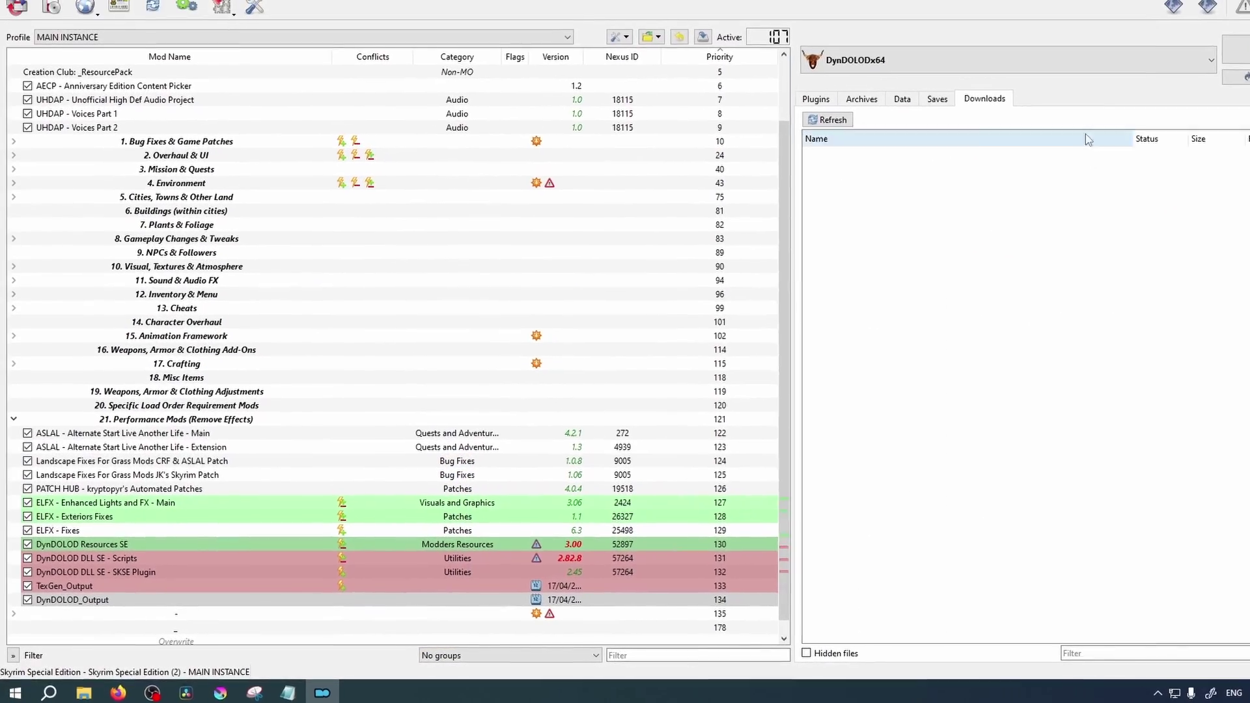
# Run LOOT from Mod Organizer, sort the plugins and apply the sorted load order.
pyautogui.click(1104, 65)
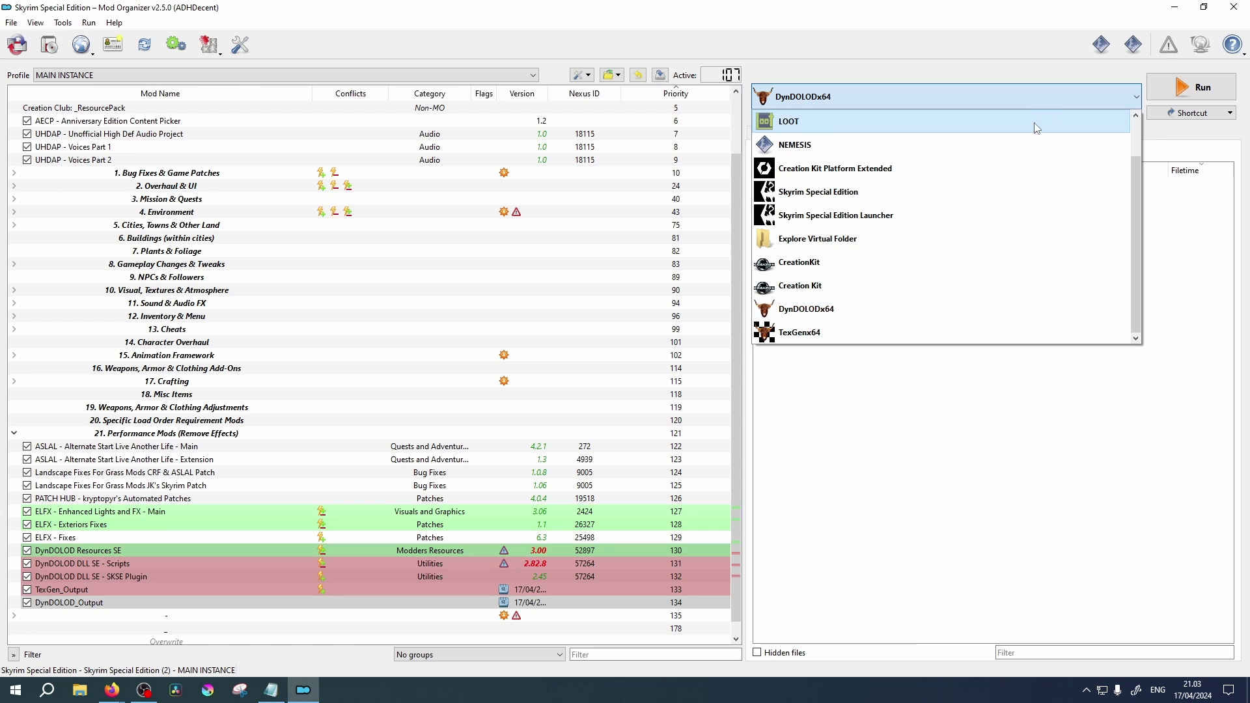
pyautogui.click(1037, 124)
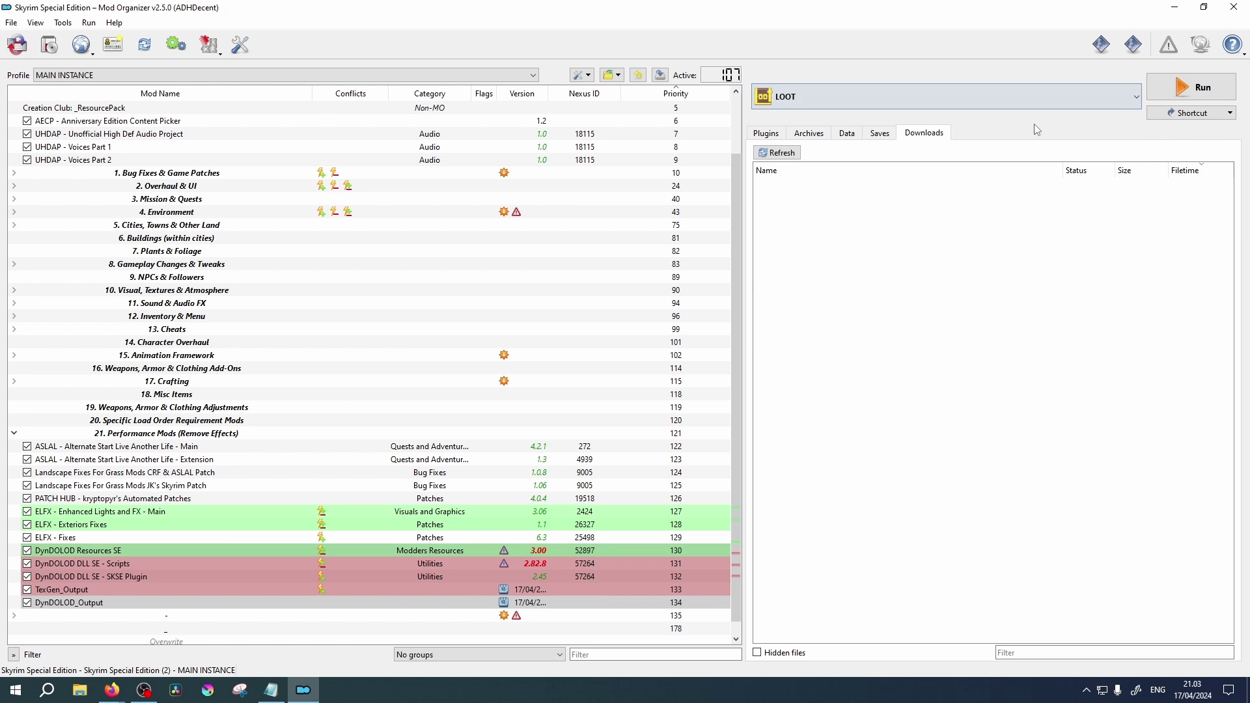
pyautogui.click(1193, 96)
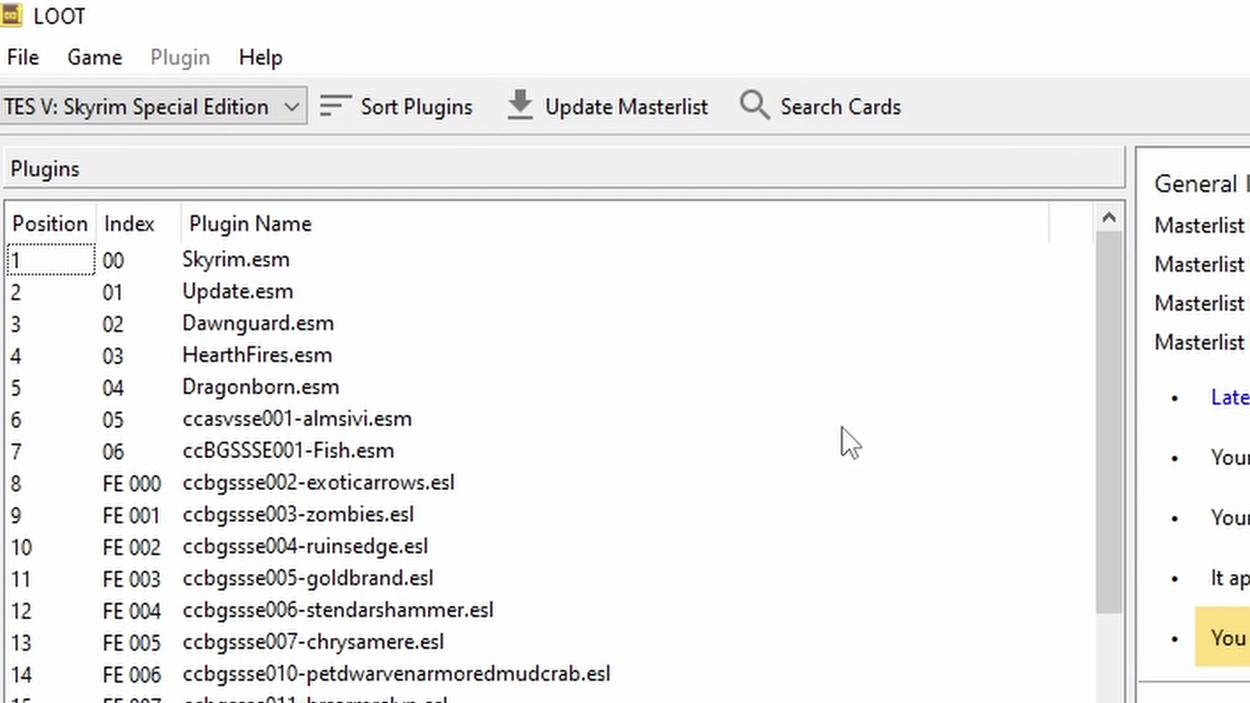
pyautogui.click(440, 114)
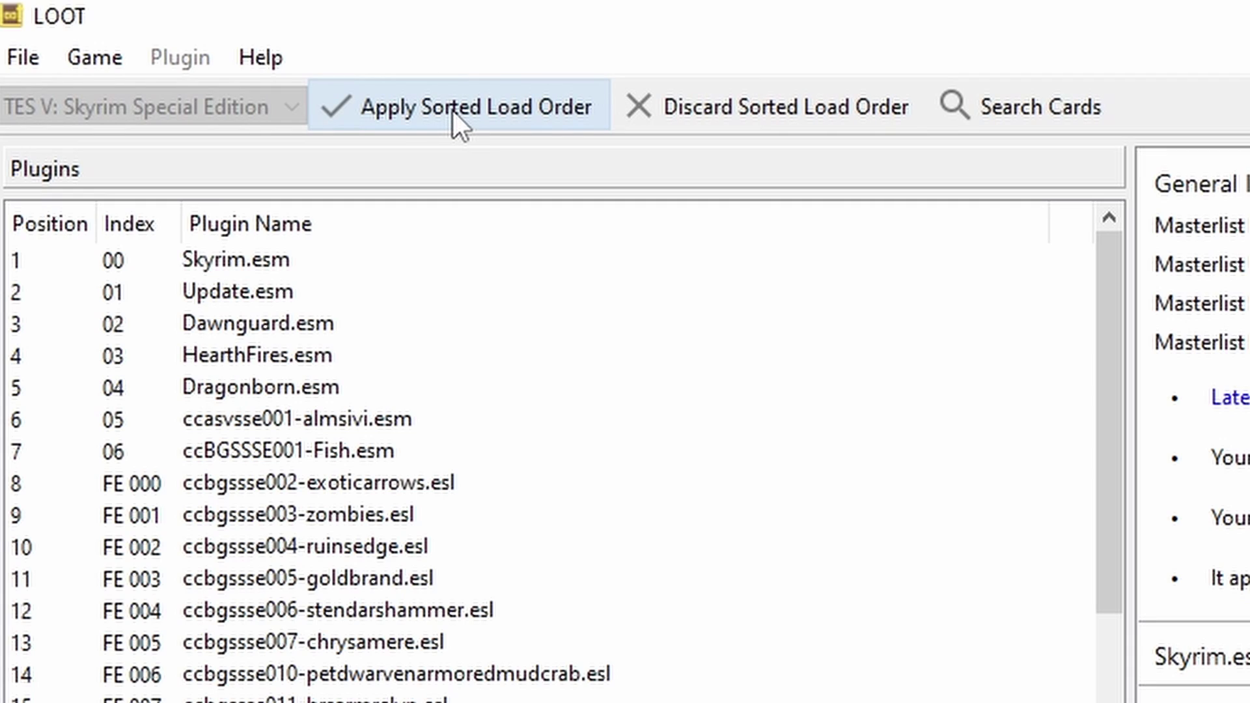
pyautogui.click(452, 109)
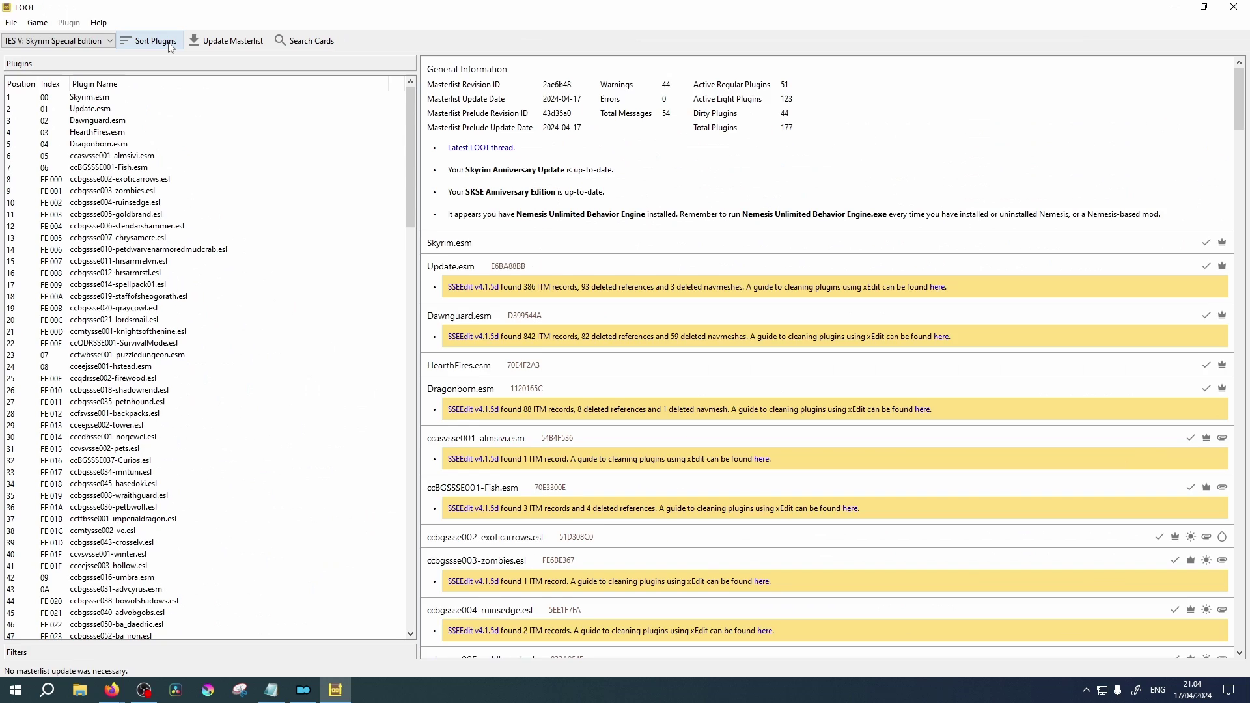
pyautogui.click(1233, 7)
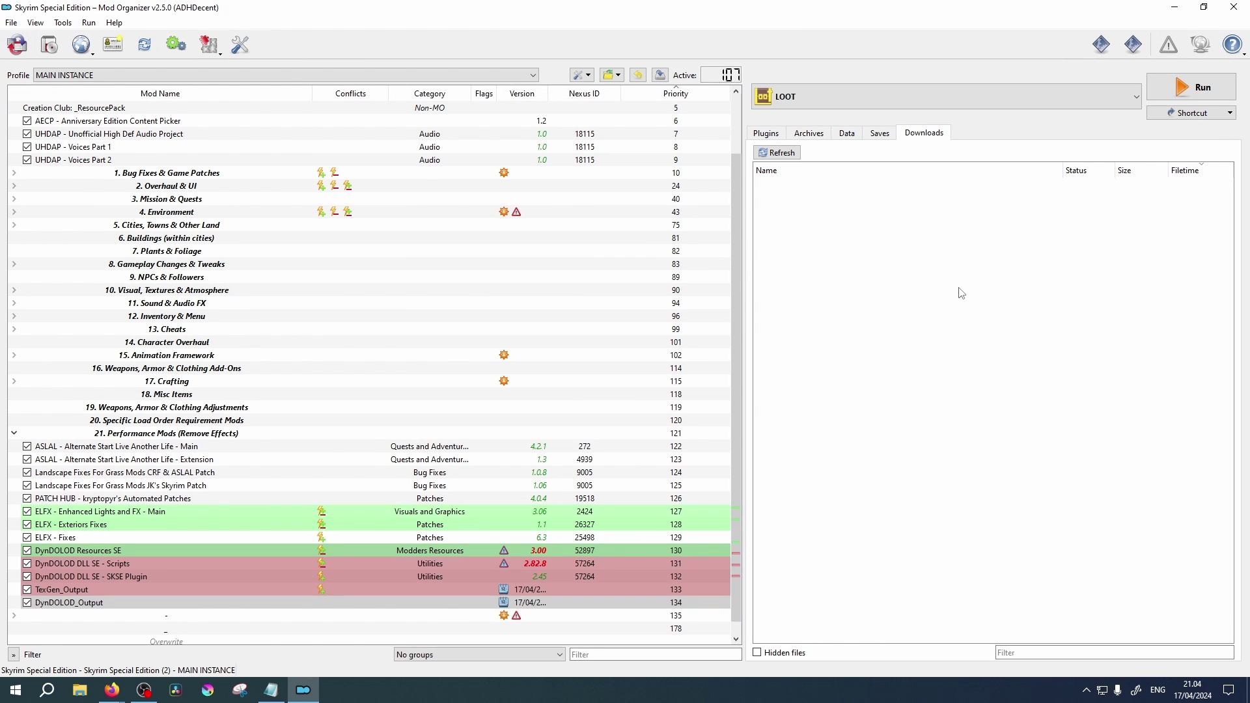
pyautogui.click(143, 48)
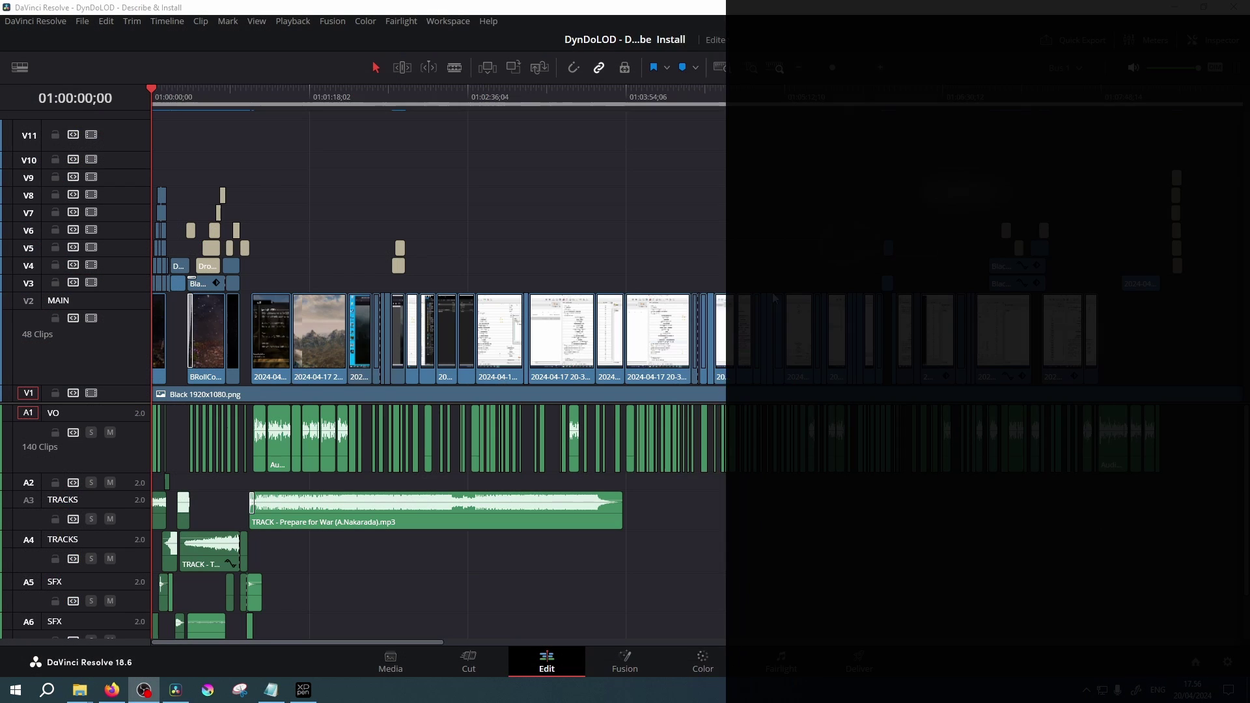
pyautogui.scroll(5, 393, 391)
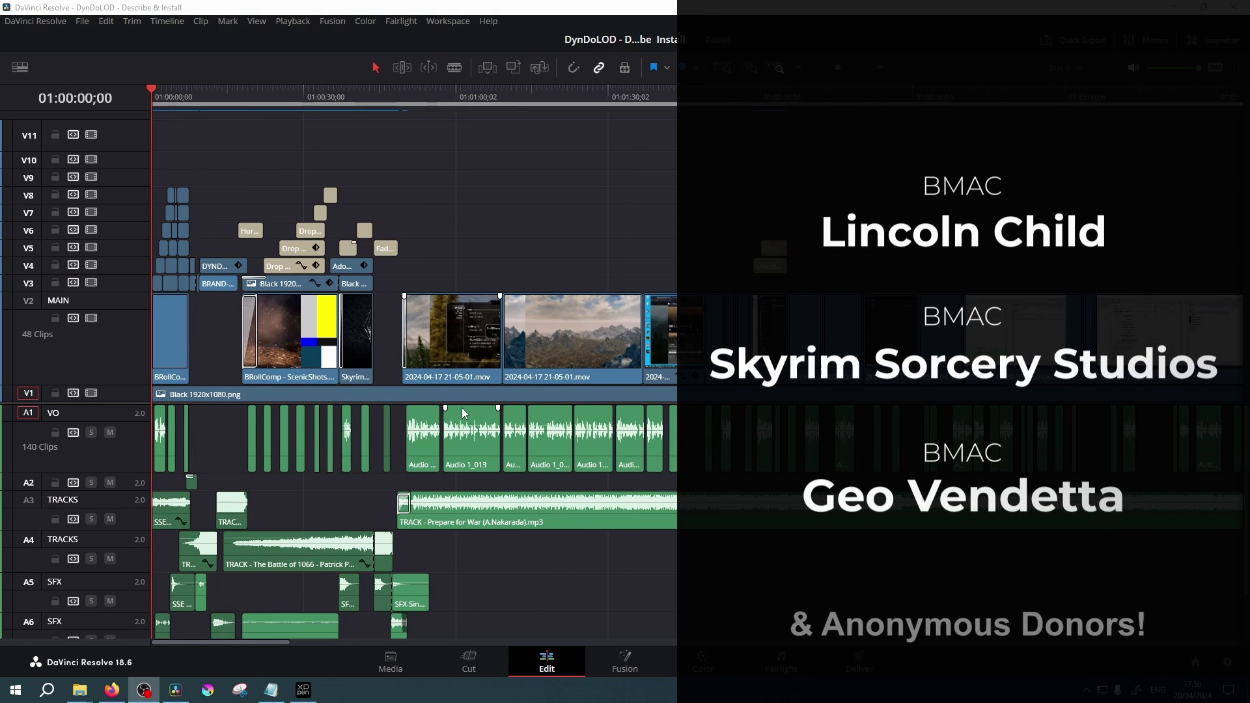
pyautogui.scroll(3, 467, 407)
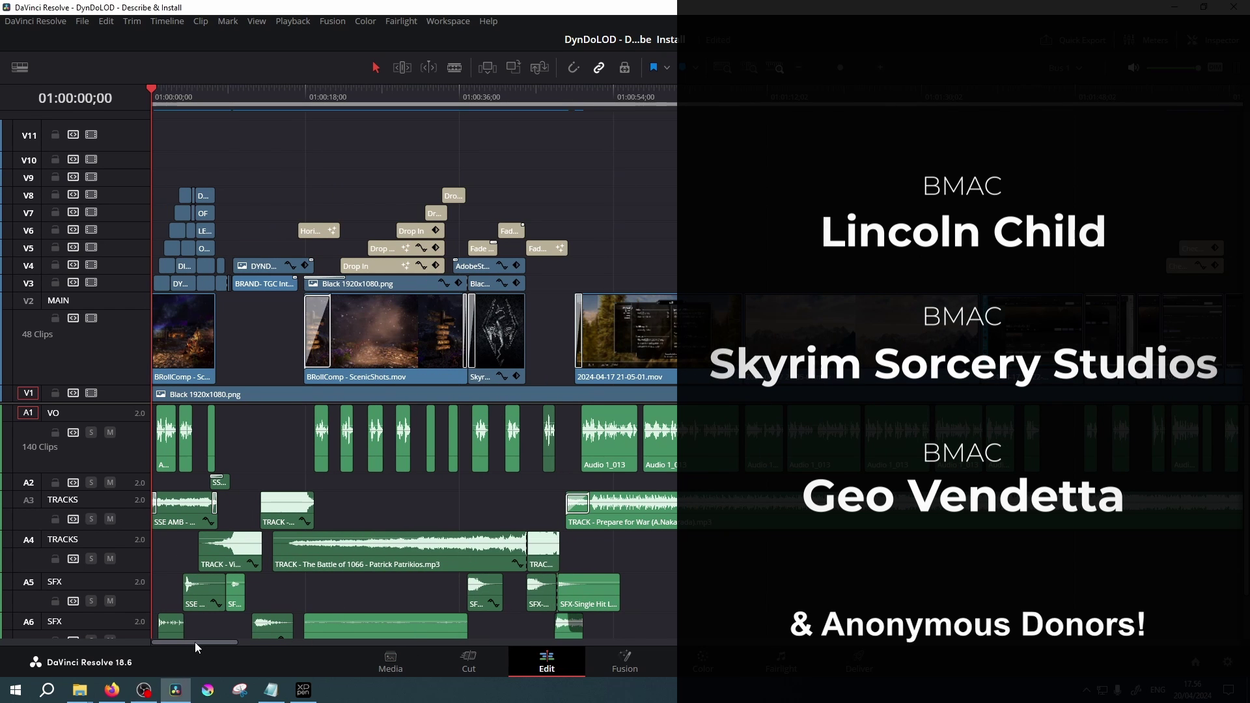
pyautogui.scroll(4, 319, 539)
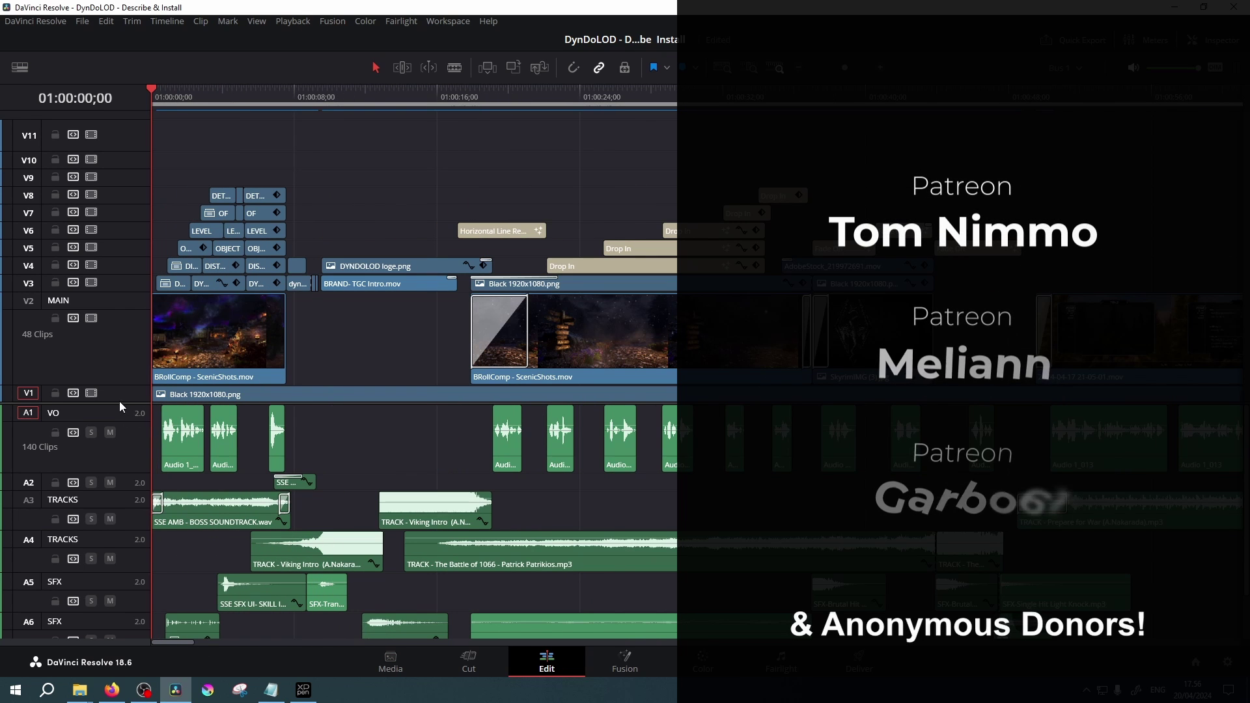
pyautogui.scroll(-2, 121, 397)
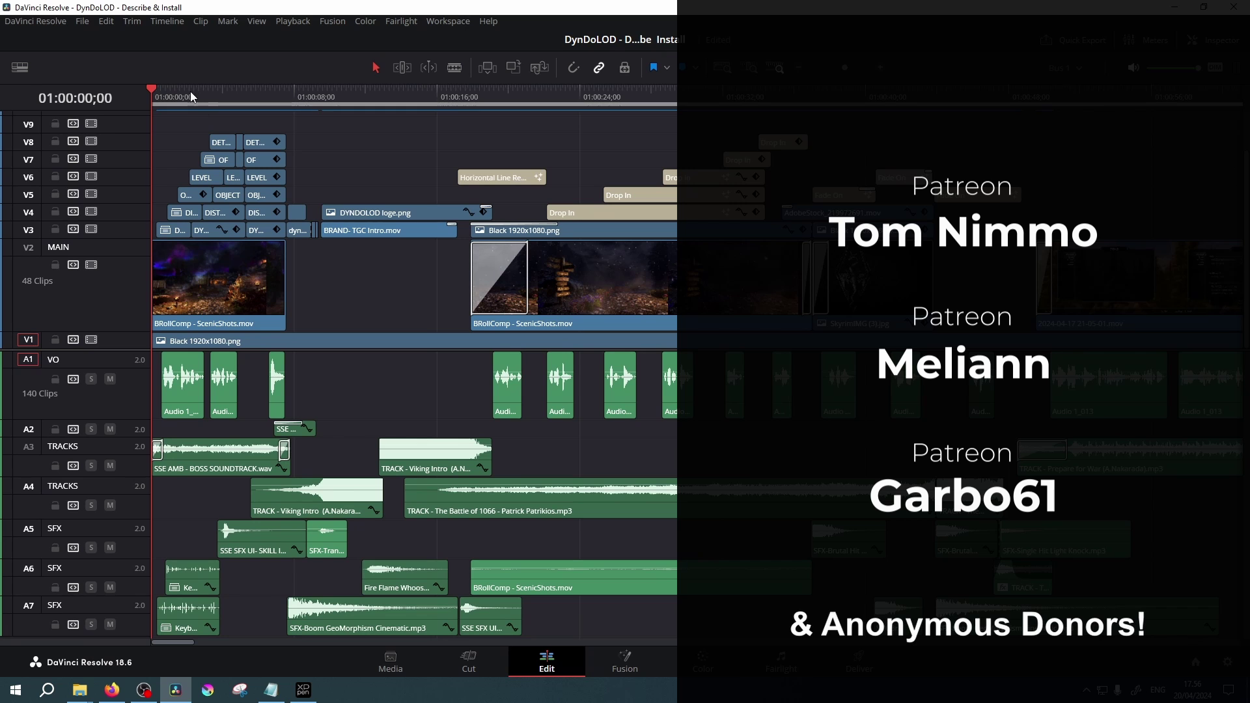
pyautogui.scroll(-6, 550, 488)
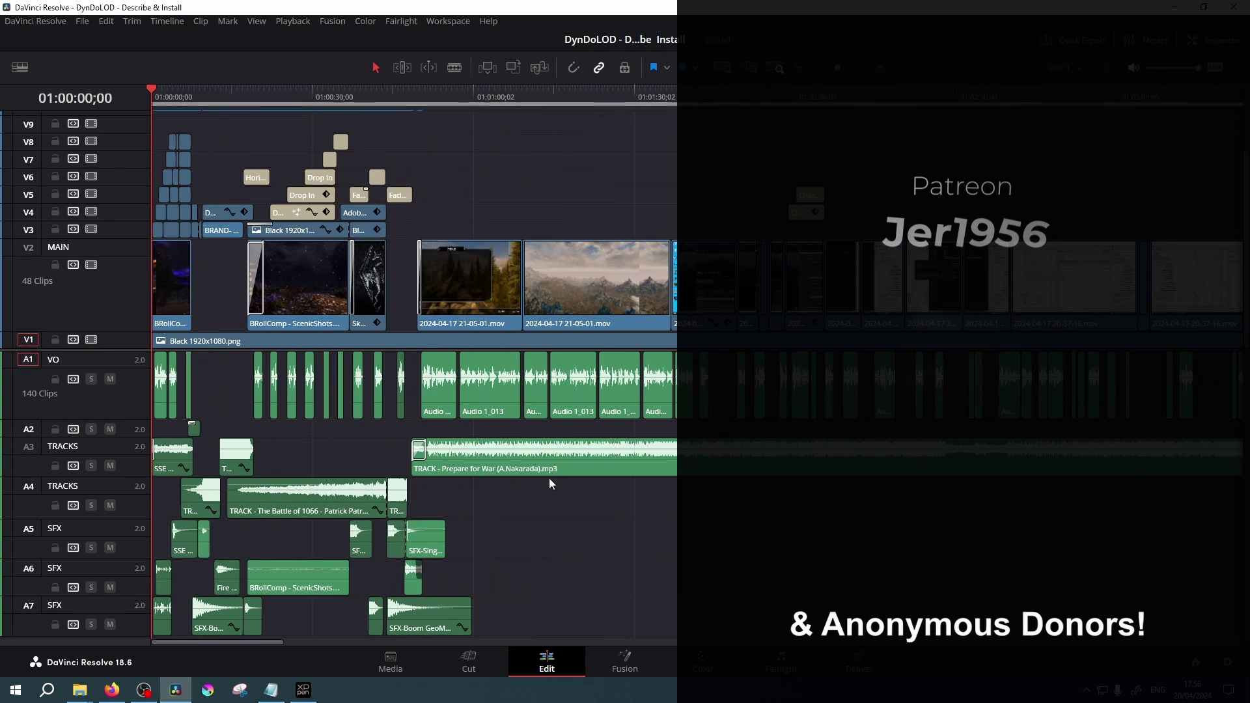
pyautogui.scroll(3, 562, 505)
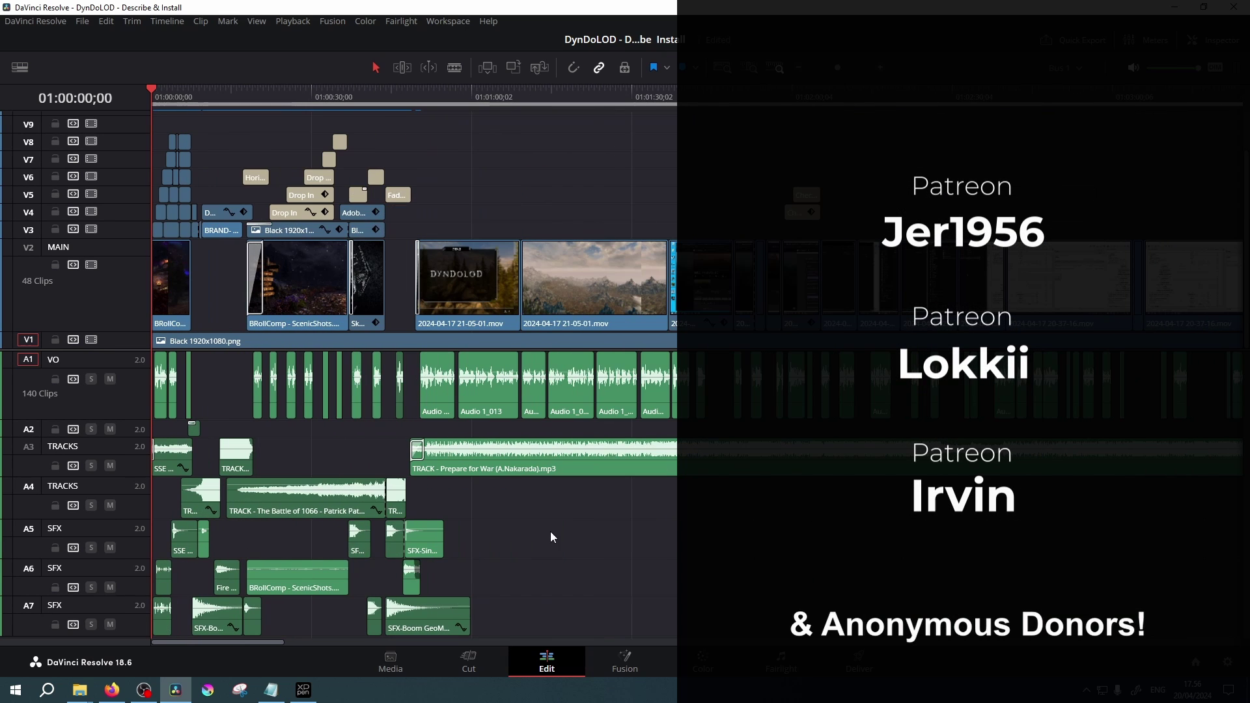
pyautogui.click(787, 668)
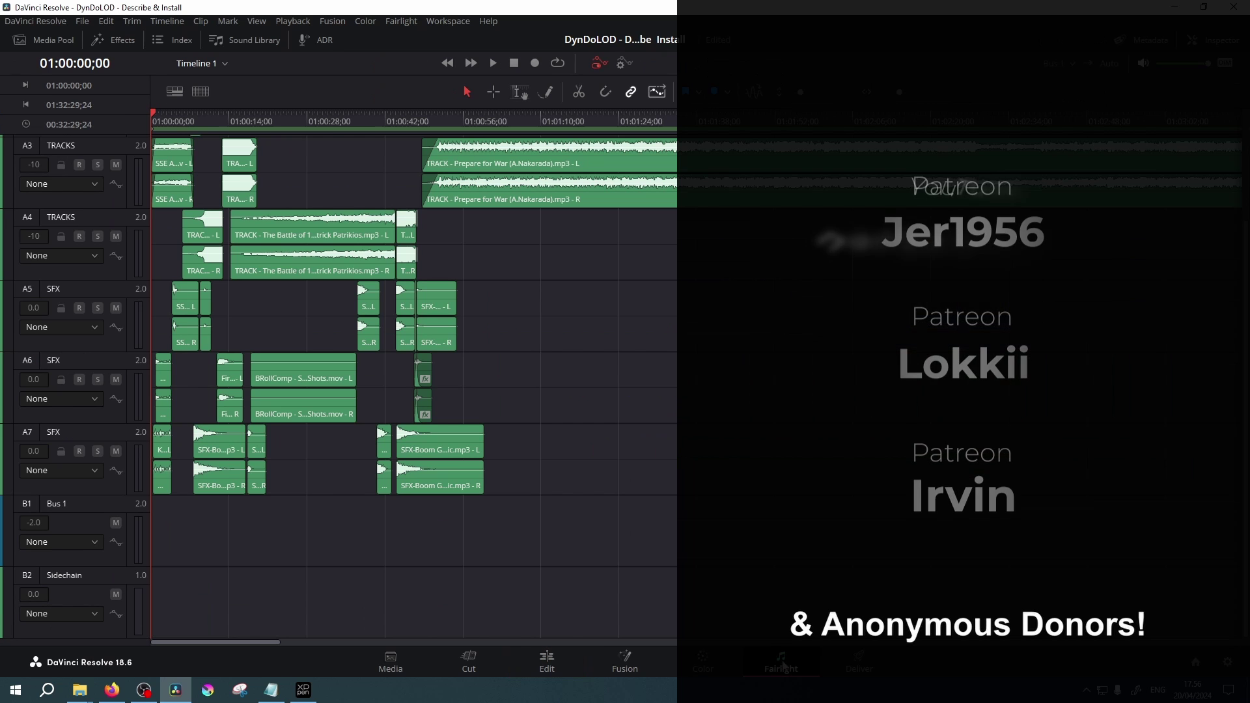
pyautogui.click(559, 667)
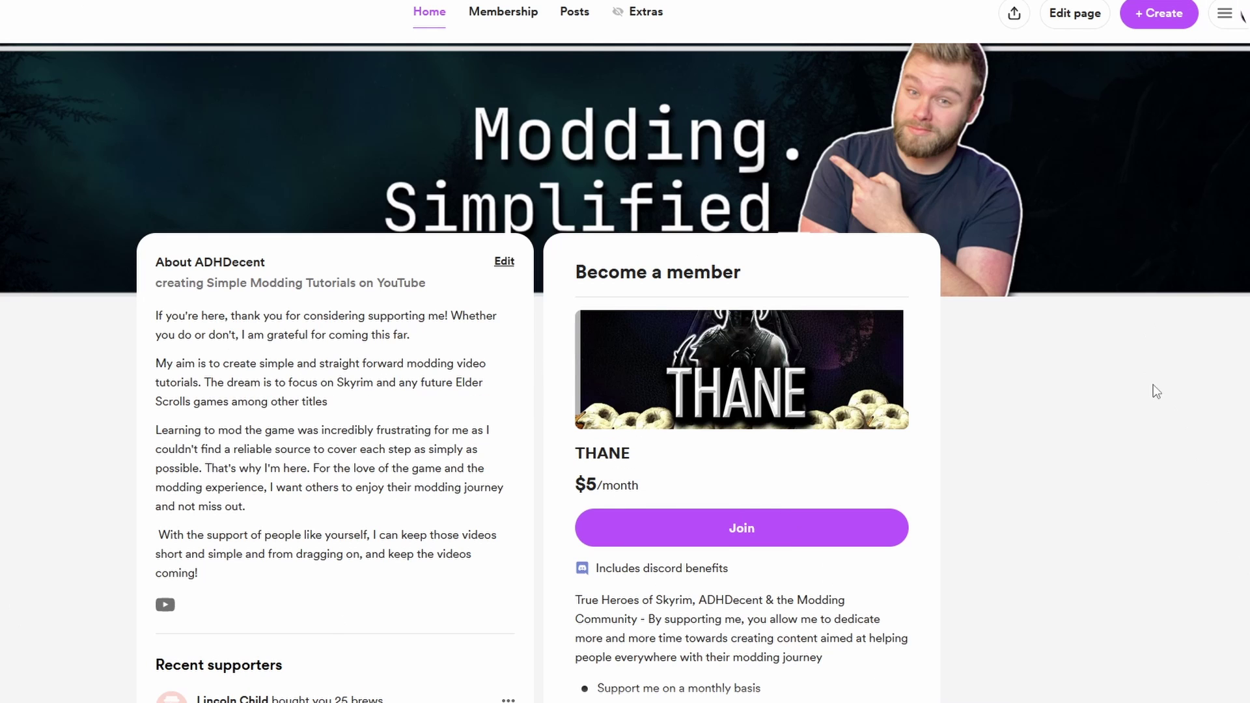
pyautogui.scroll(-3, 1162, 396)
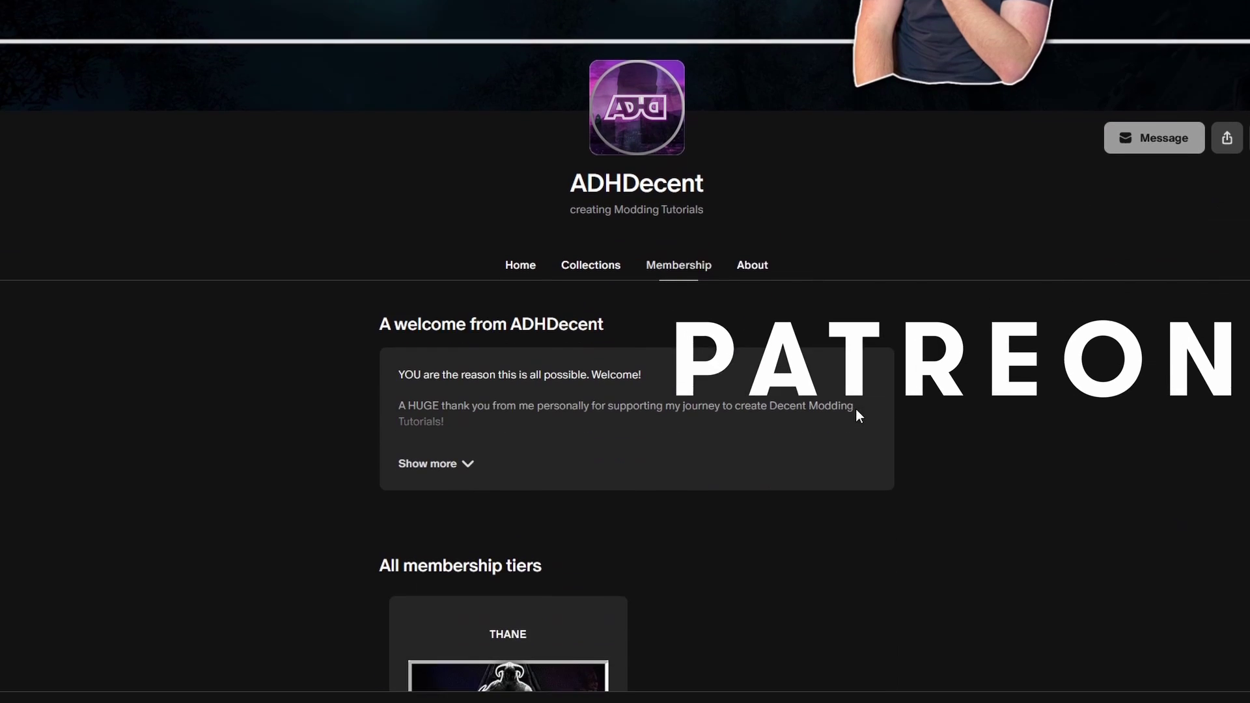
pyautogui.scroll(-5, 855, 408)
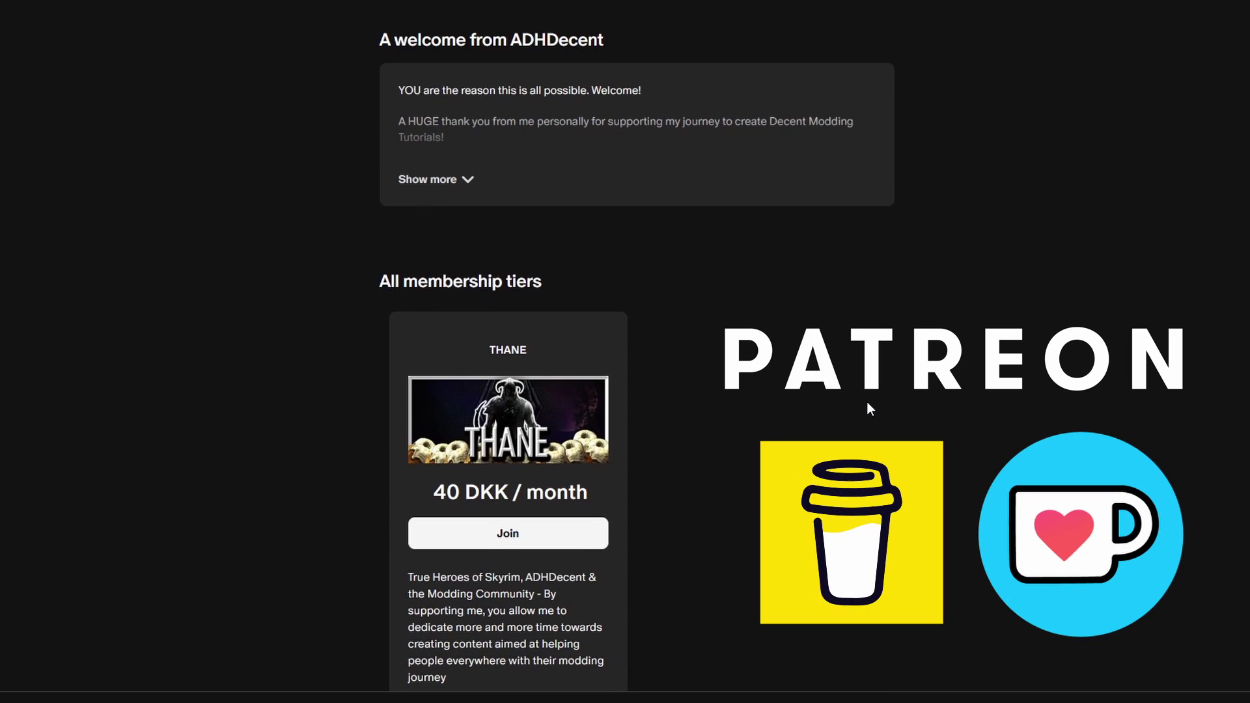